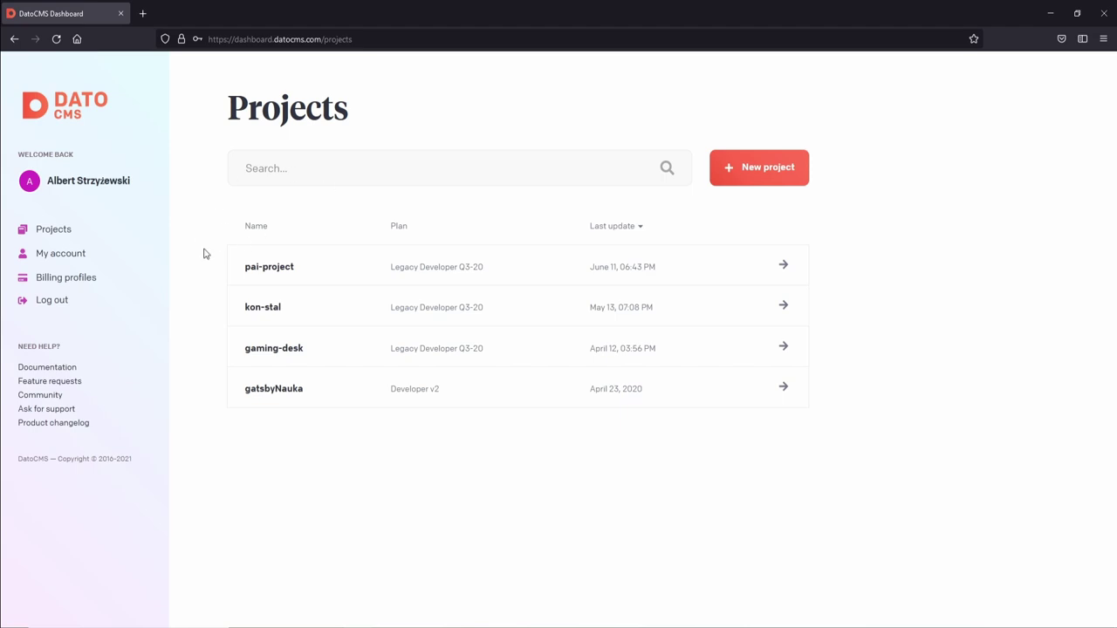
Create a blank project named kurs-gatsby and enter its administration area.
{"action": "left_click", "coordinate": [767, 179]}
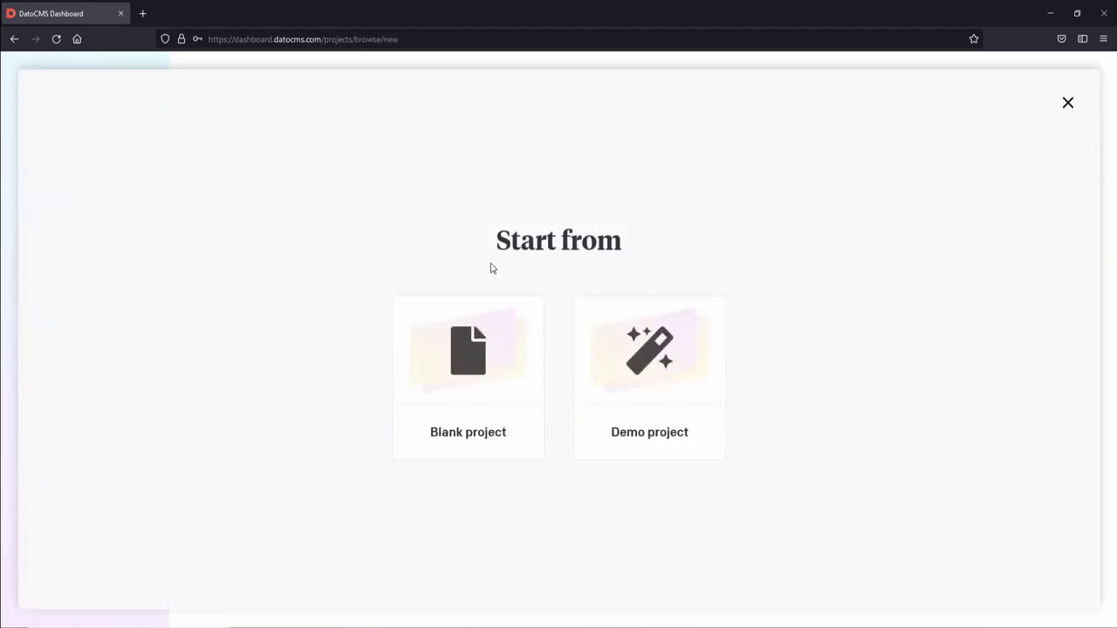
{"action": "left_click", "coordinate": [488, 343]}
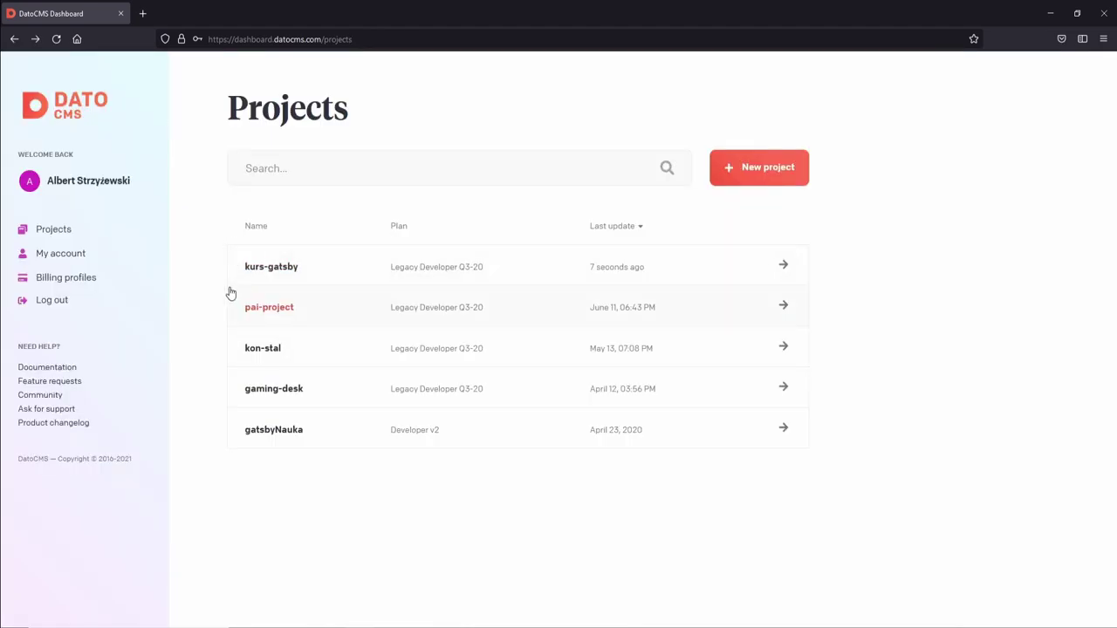
{"action": "left_click", "coordinate": [363, 276]}
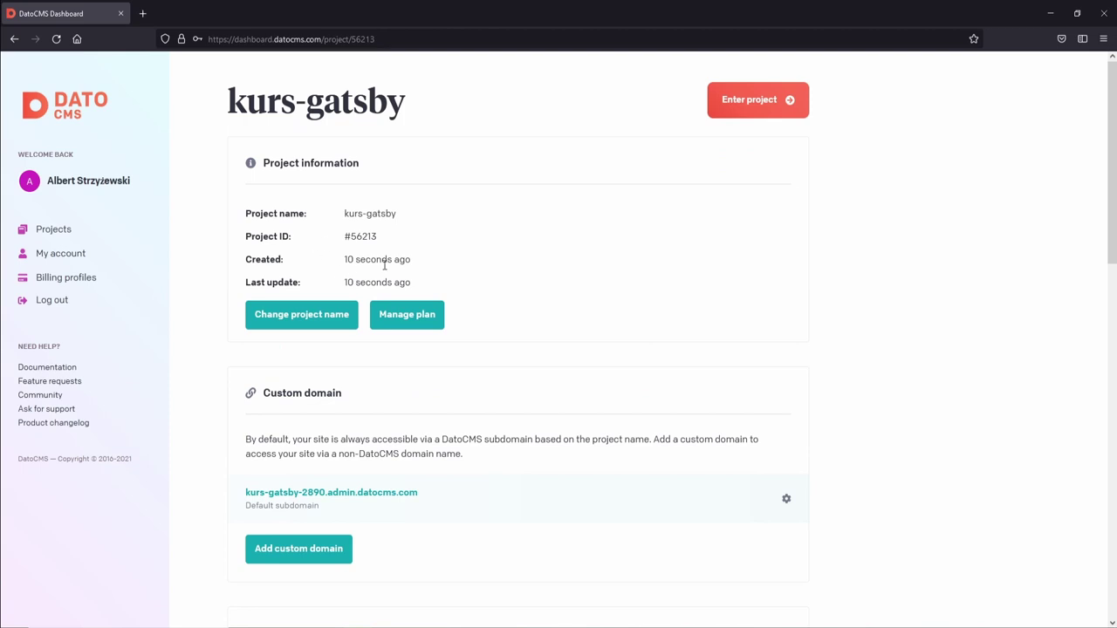
{"action": "scroll", "coordinate": [410, 271], "scroll_direction": "down", "scroll_amount": 4}
{"action": "scroll", "coordinate": [523, 253], "scroll_direction": "up", "scroll_amount": 1}
{"action": "scroll", "coordinate": [676, 219], "scroll_direction": "down", "scroll_amount": 1}
{"action": "scroll", "coordinate": [725, 174], "scroll_direction": "up", "scroll_amount": 3}
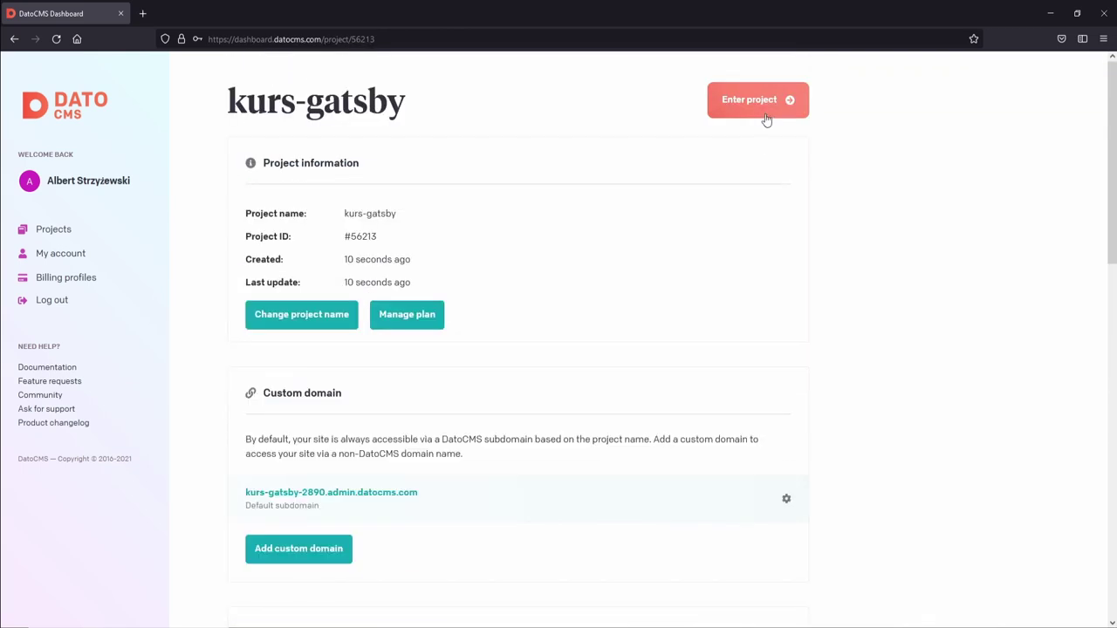
{"action": "left_click", "coordinate": [764, 116]}
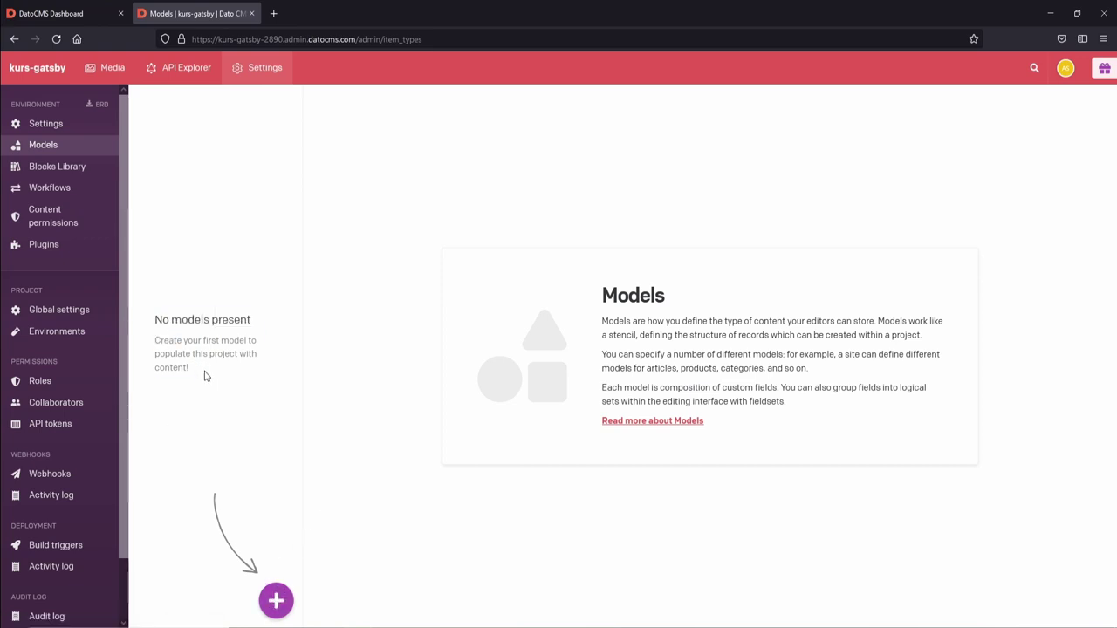
Add a content model named article to the project and save it.
{"action": "left_click", "coordinate": [275, 602]}
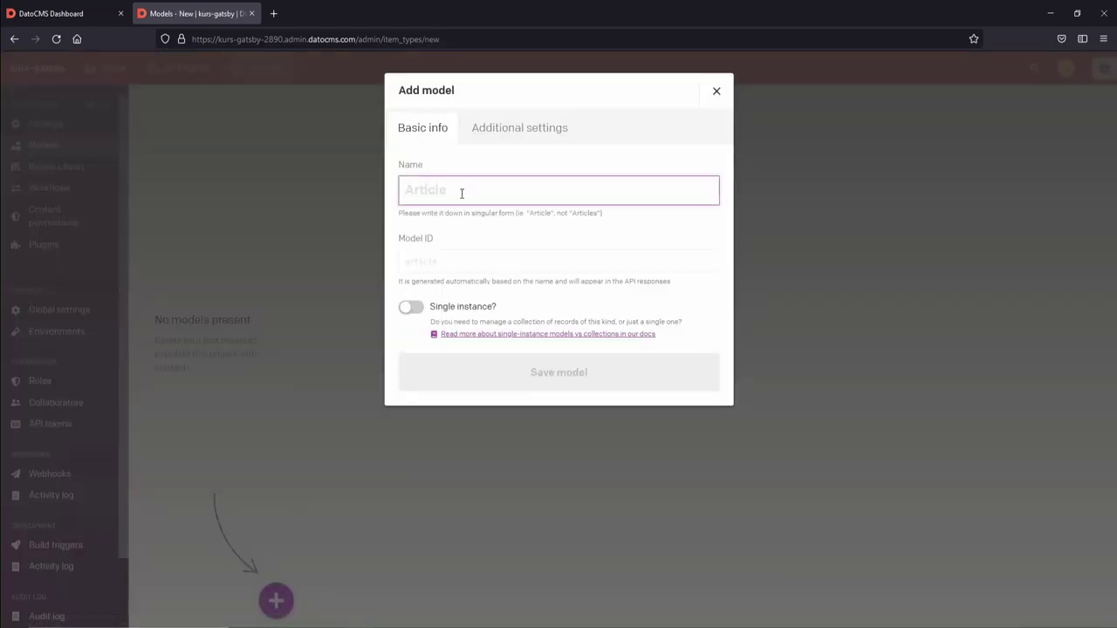
{"action": "type", "text": "article"}
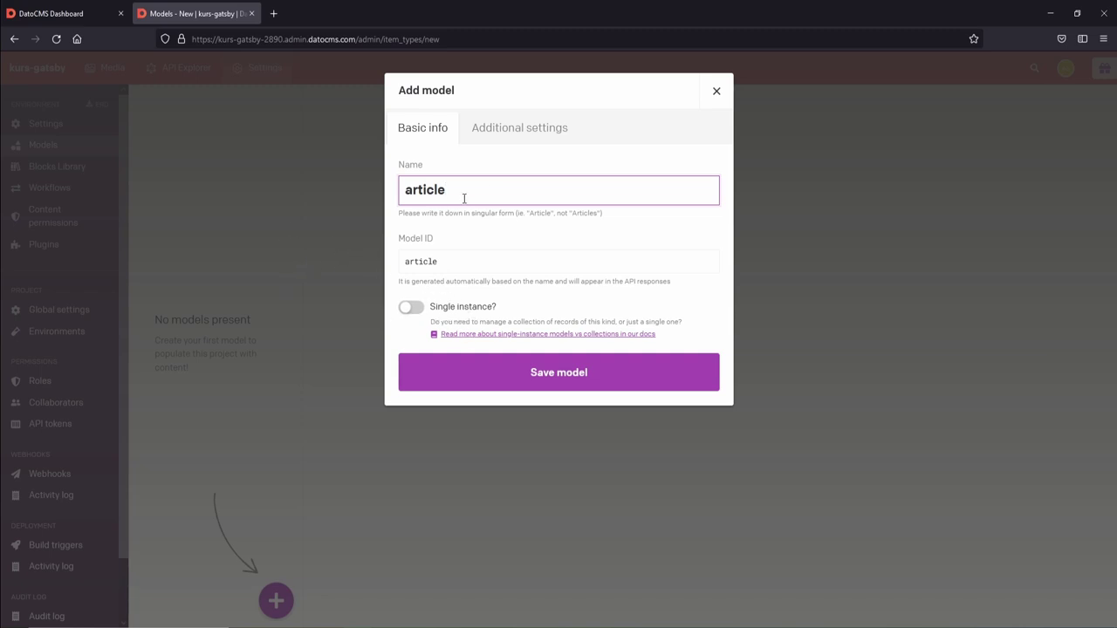
{"action": "left_click_drag", "start_coordinate": [443, 195], "coordinate": [396, 191]}
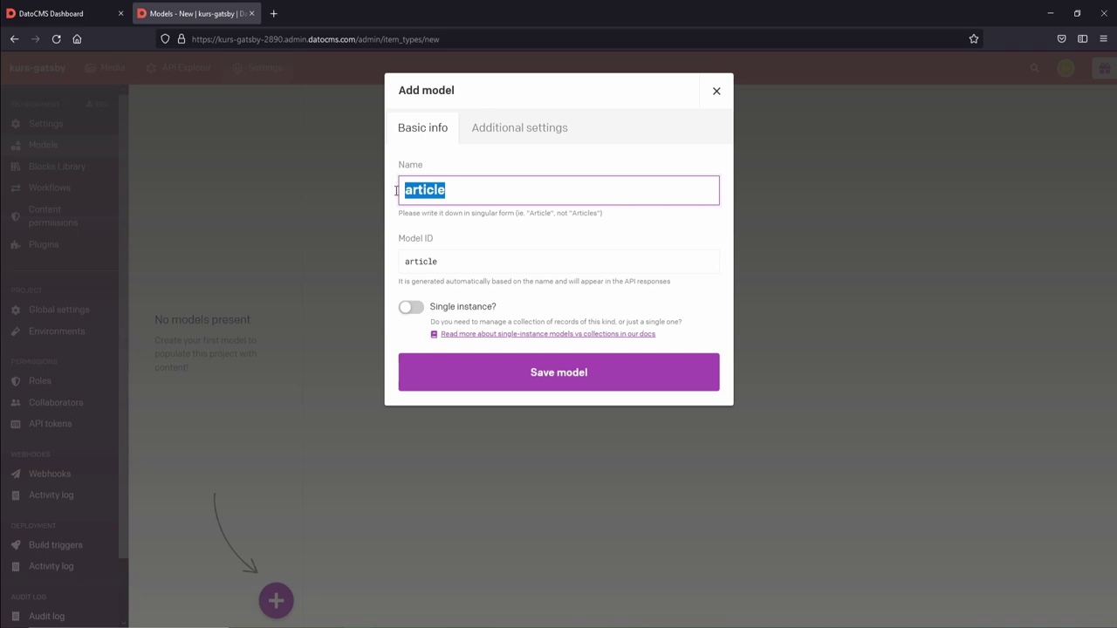
{"action": "left_click", "coordinate": [478, 192]}
{"action": "left_click", "coordinate": [497, 376]}
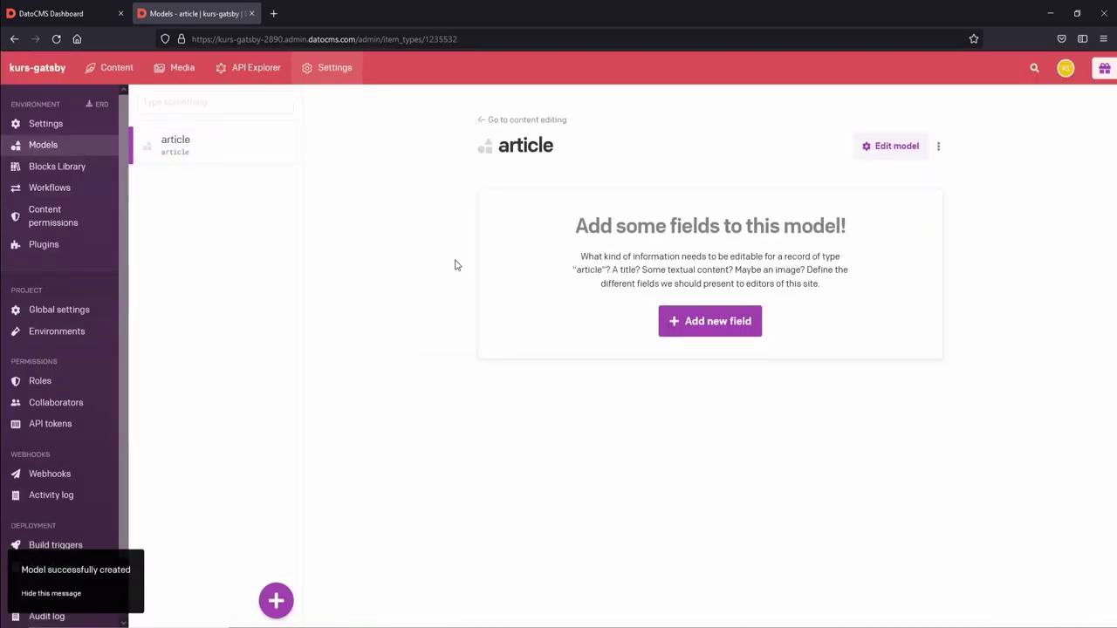
Add a required single-line string field named Title to the article model and save it.
{"action": "left_click", "coordinate": [740, 330]}
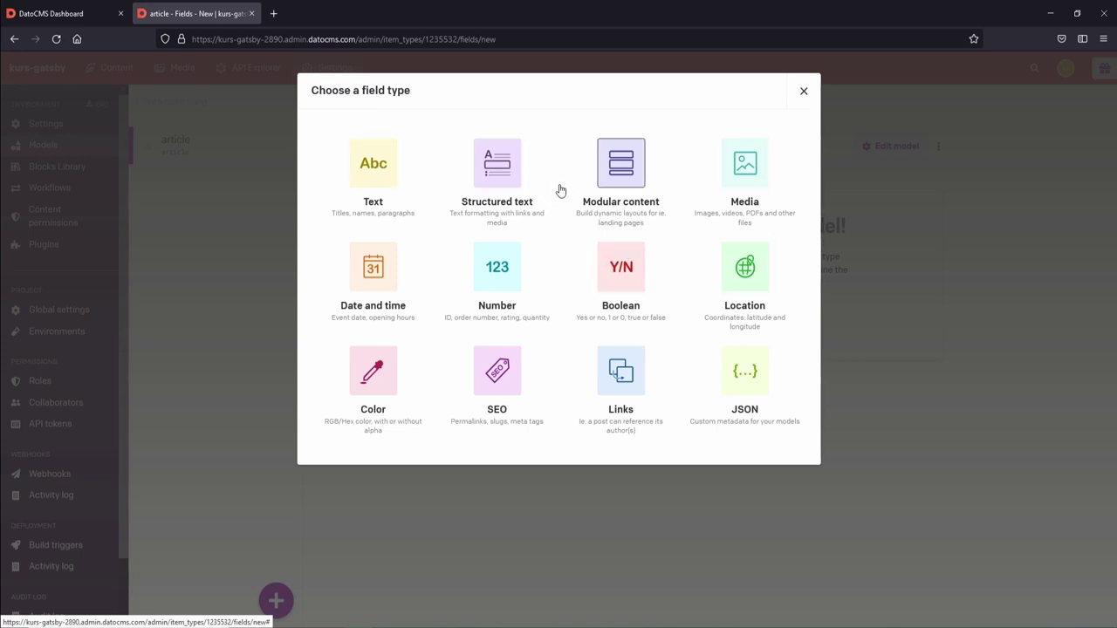
{"action": "left_click", "coordinate": [380, 181]}
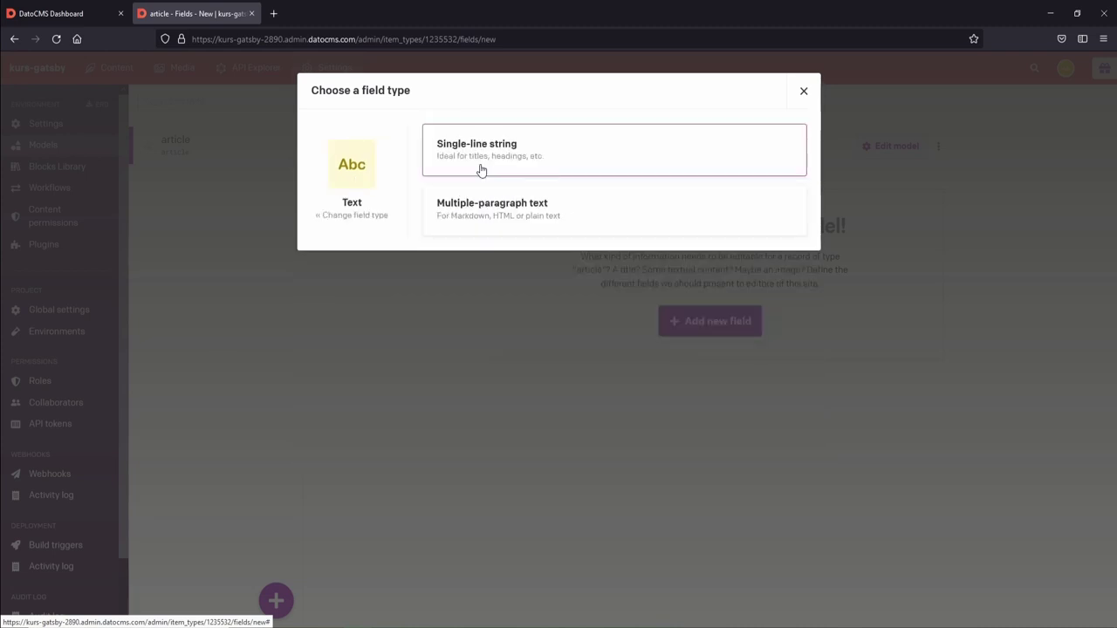
{"action": "left_click", "coordinate": [481, 170]}
{"action": "type", "text": "Title"}
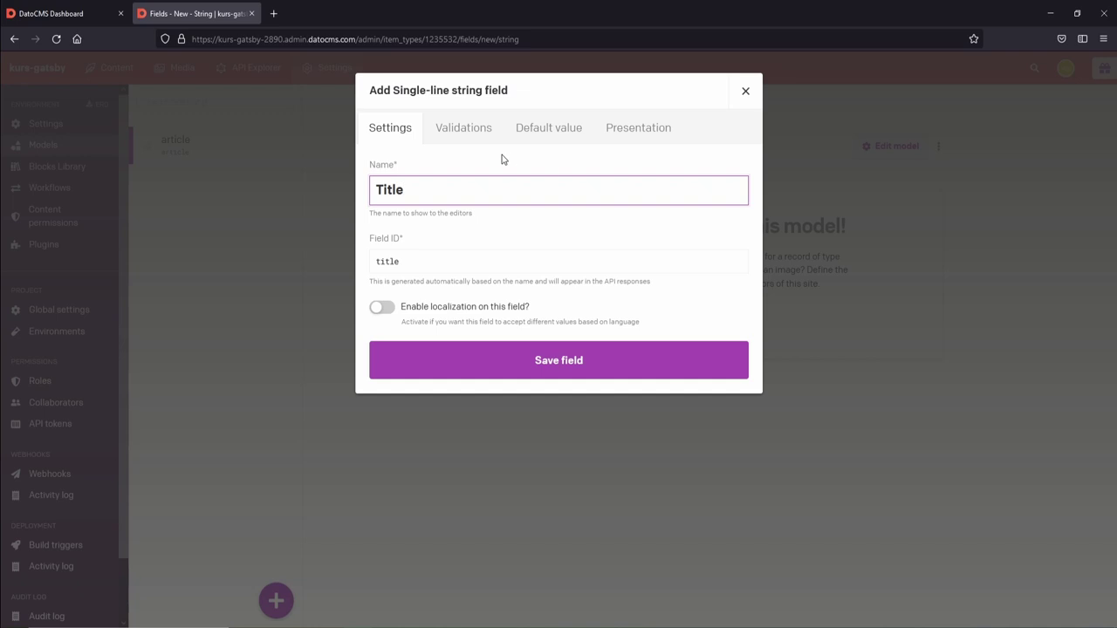
{"action": "left_click", "coordinate": [462, 135]}
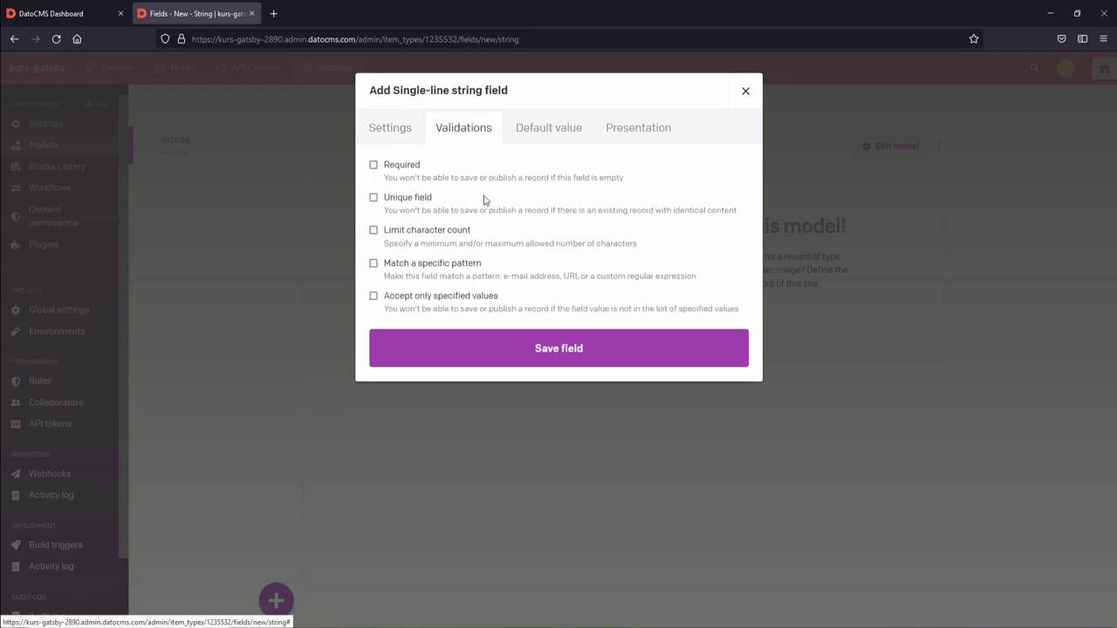
{"action": "left_click", "coordinate": [400, 167]}
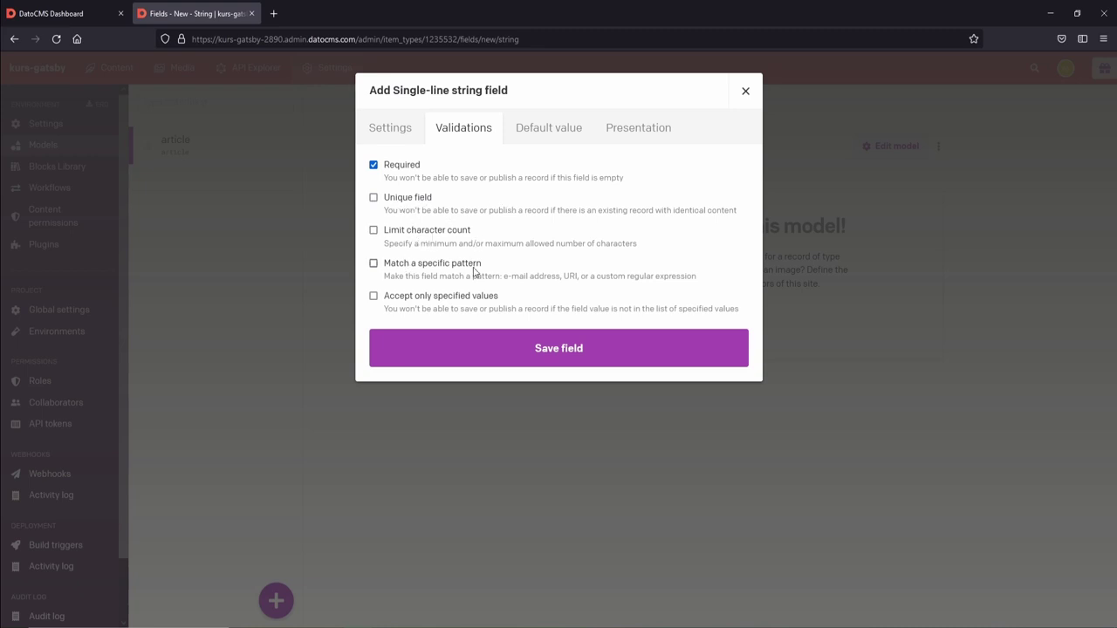
{"action": "left_click", "coordinate": [541, 129]}
{"action": "left_click", "coordinate": [482, 185]}
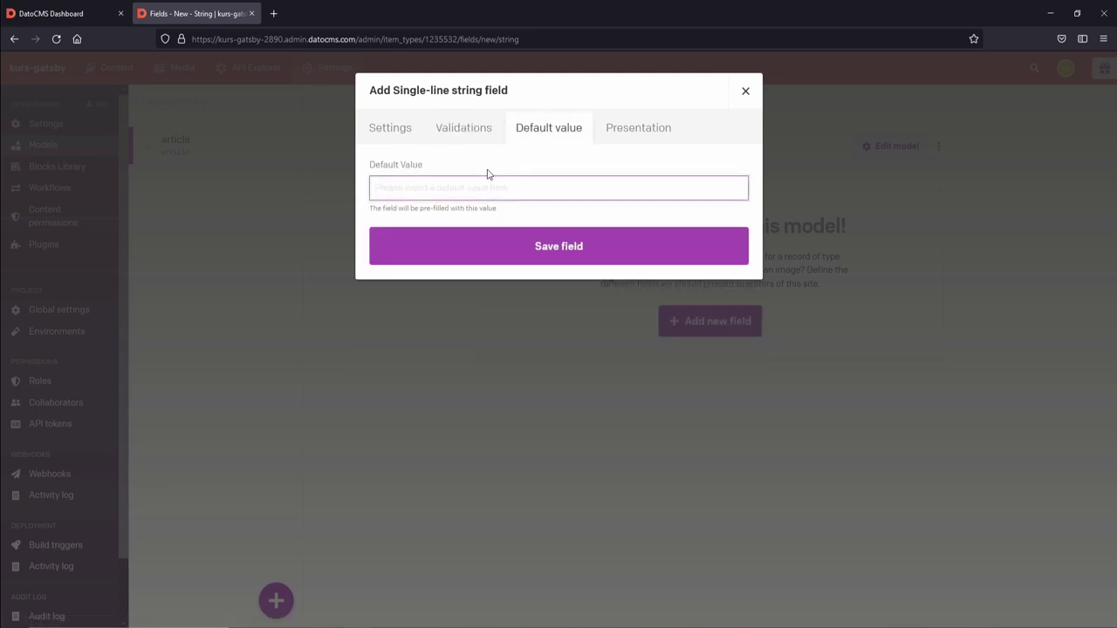
{"action": "key", "text": "shift+Tab"}
{"action": "key", "text": "Return"}
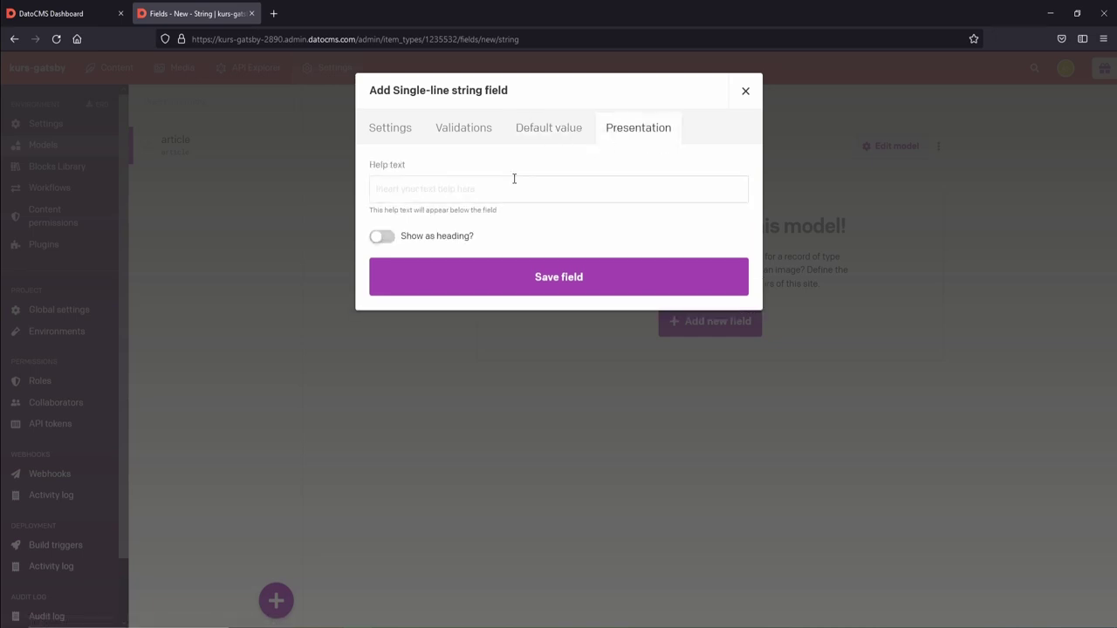
{"action": "left_click", "coordinate": [512, 185]}
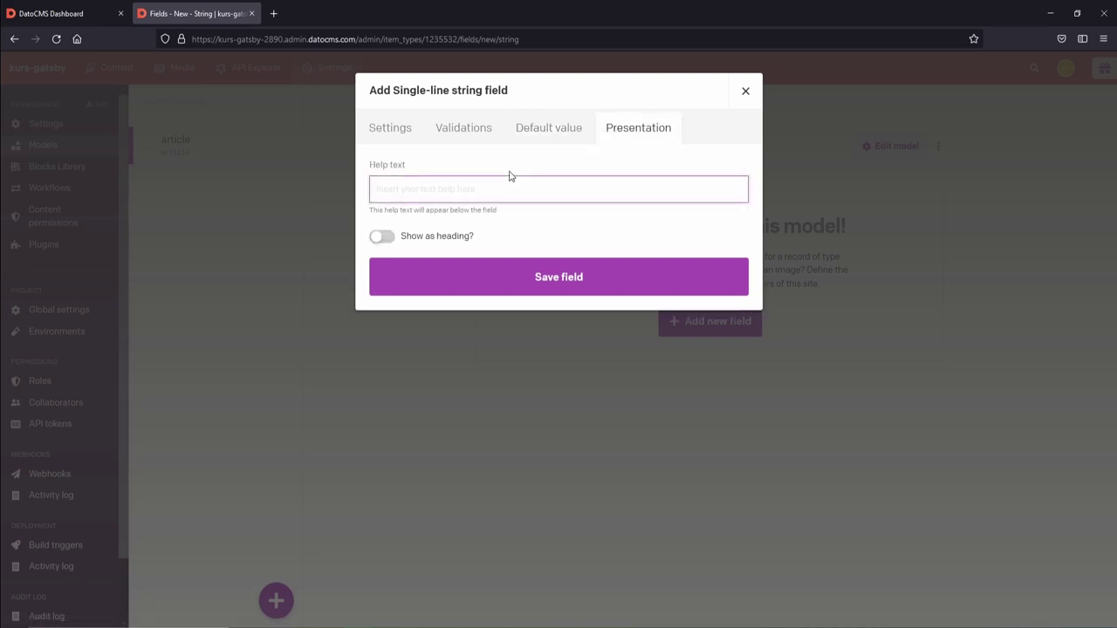
{"action": "left_click", "coordinate": [513, 287]}
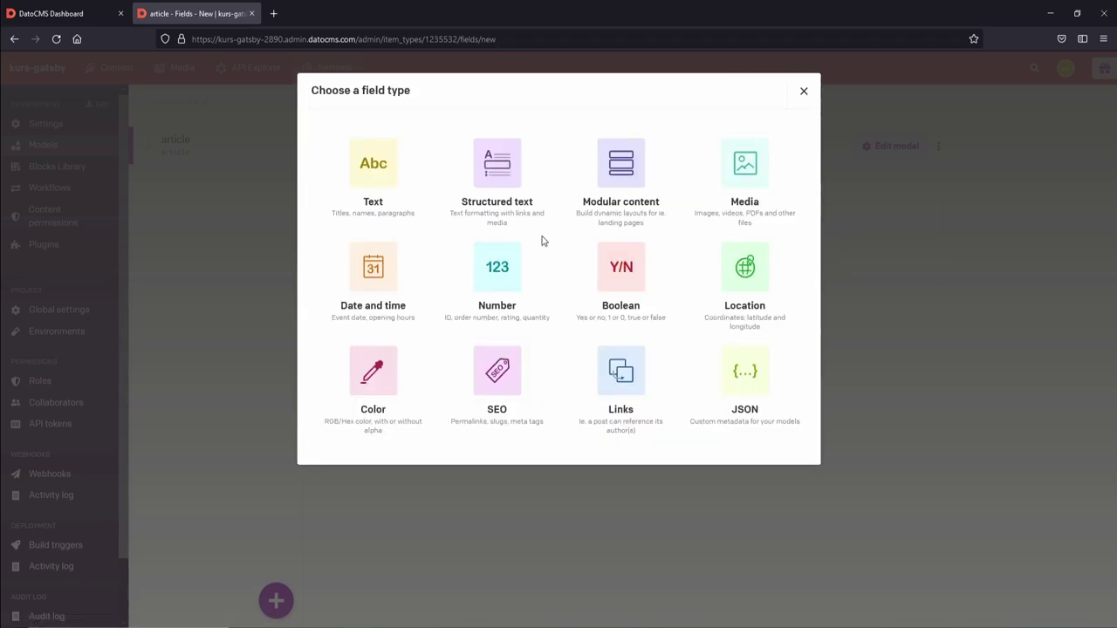
Add a required structured text field named content to the article model and save it.
{"action": "left_click_drag", "start_coordinate": [513, 225], "coordinate": [448, 172]}
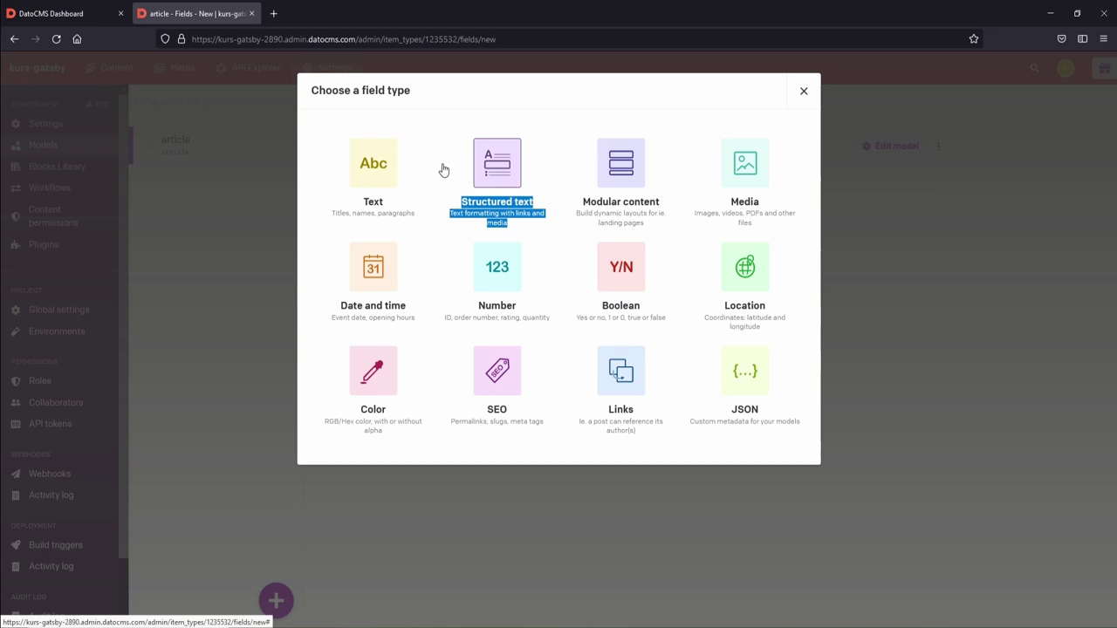
{"action": "left_click", "coordinate": [442, 233]}
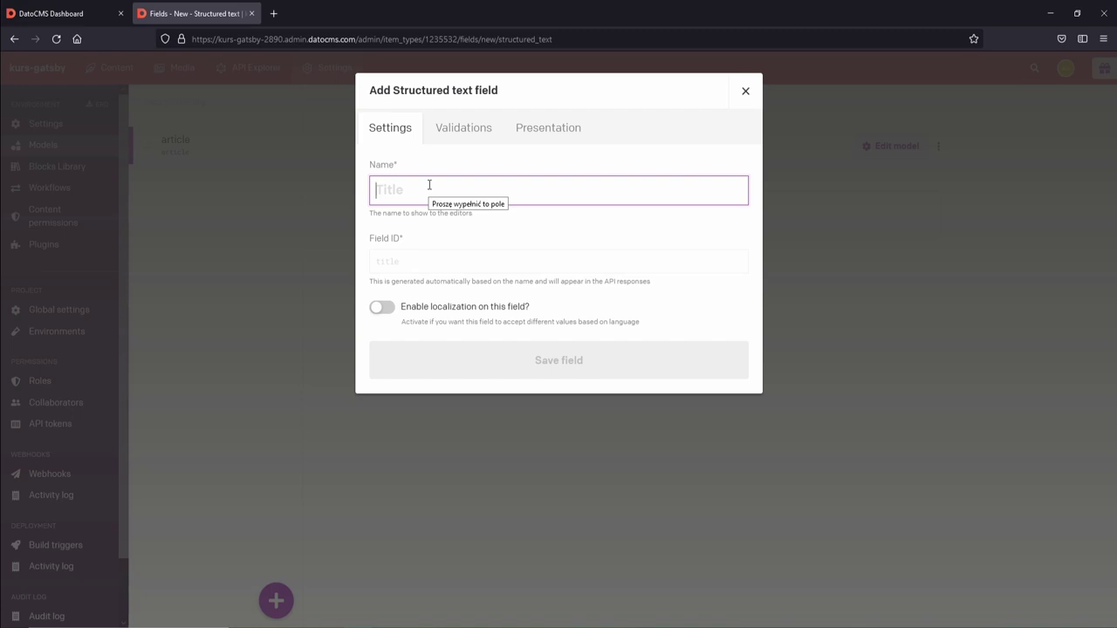
{"action": "type", "text": "content"}
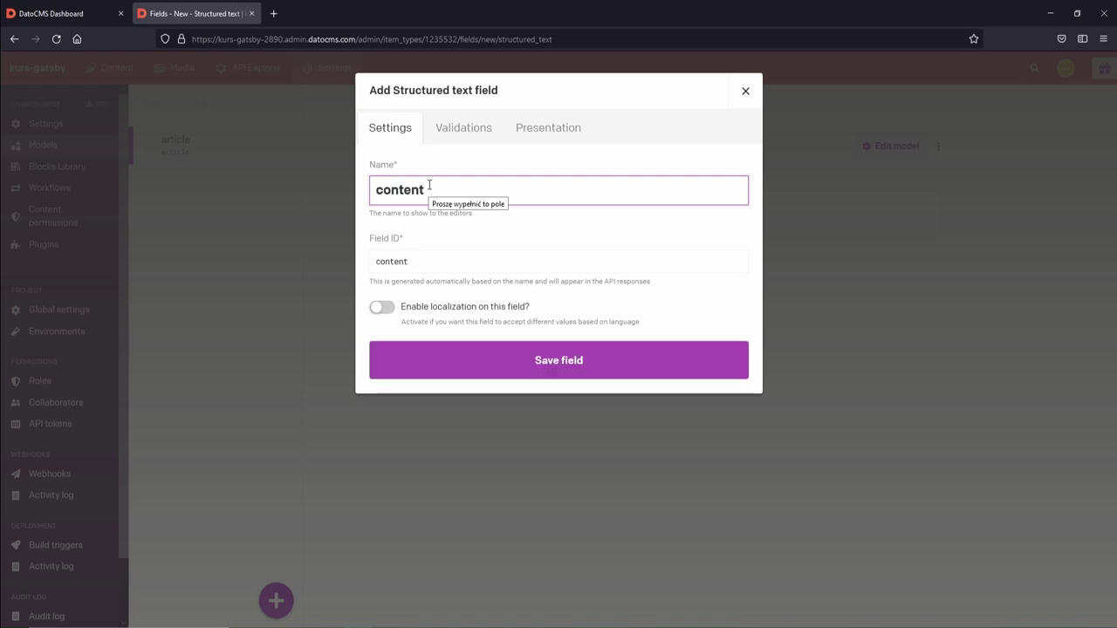
{"action": "left_click", "coordinate": [484, 131]}
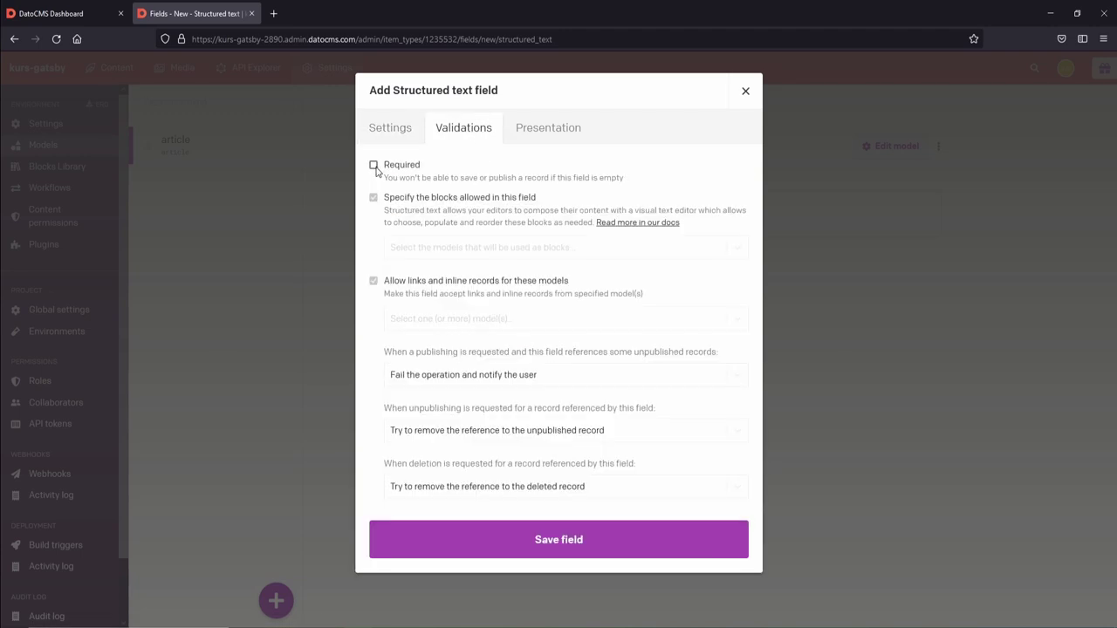
{"action": "left_click", "coordinate": [373, 166]}
{"action": "left_click", "coordinate": [565, 536]}
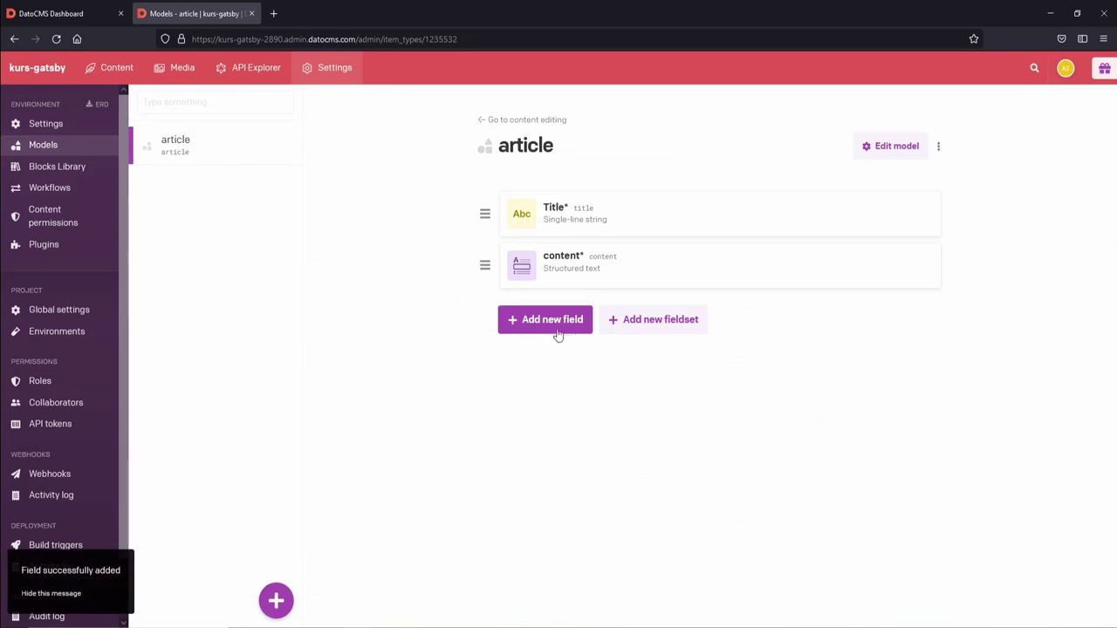
Add a required single asset media field named article-image to the article model and save it.
{"action": "left_click", "coordinate": [555, 321]}
{"action": "left_click", "coordinate": [742, 167]}
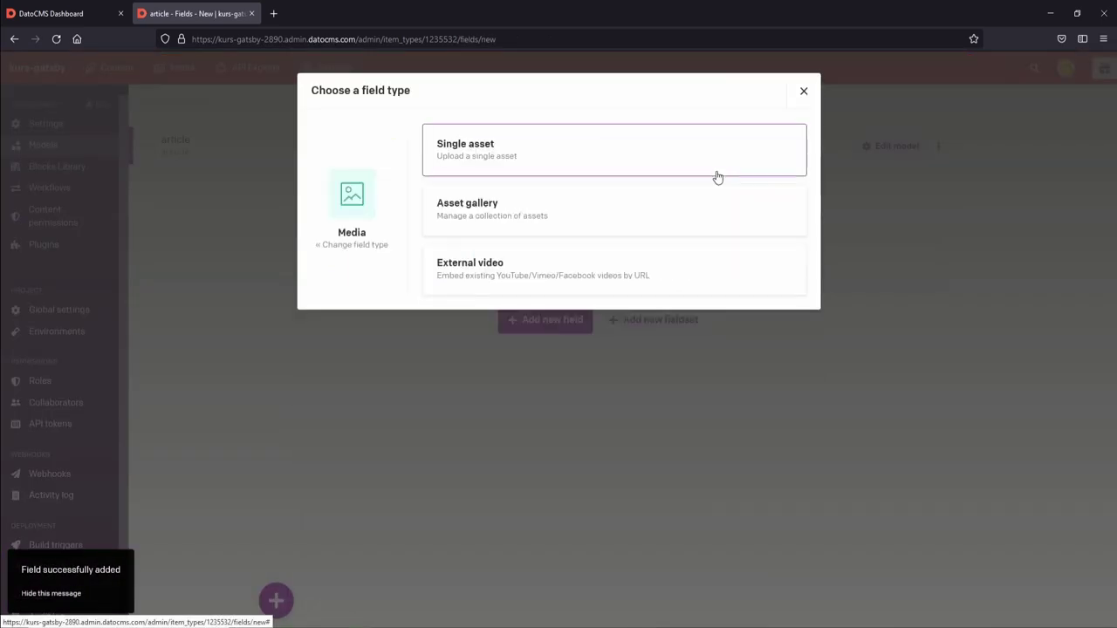
{"action": "left_click", "coordinate": [495, 172]}
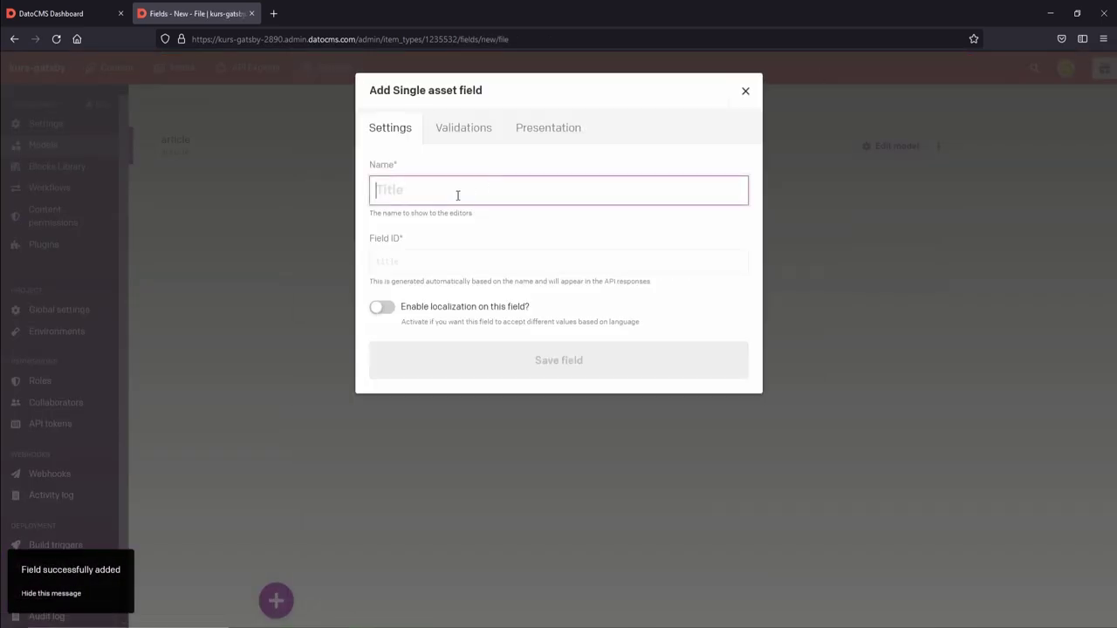
{"action": "type", "text": "image"}
{"action": "left_click_drag", "start_coordinate": [457, 196], "coordinate": [345, 202]}
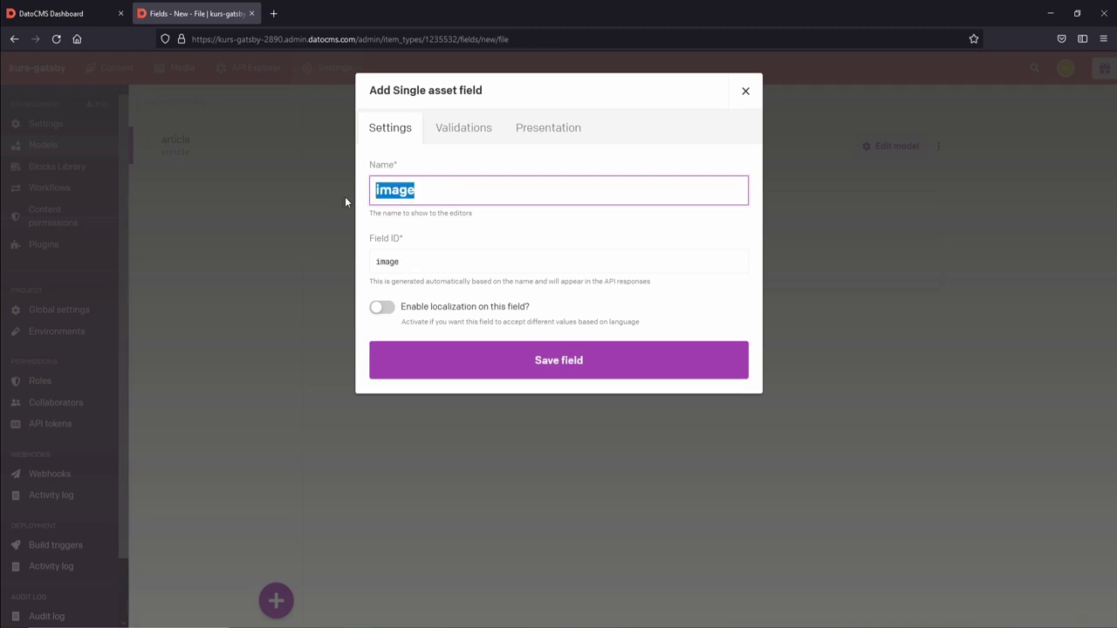
{"action": "type", "text": "article-image"}
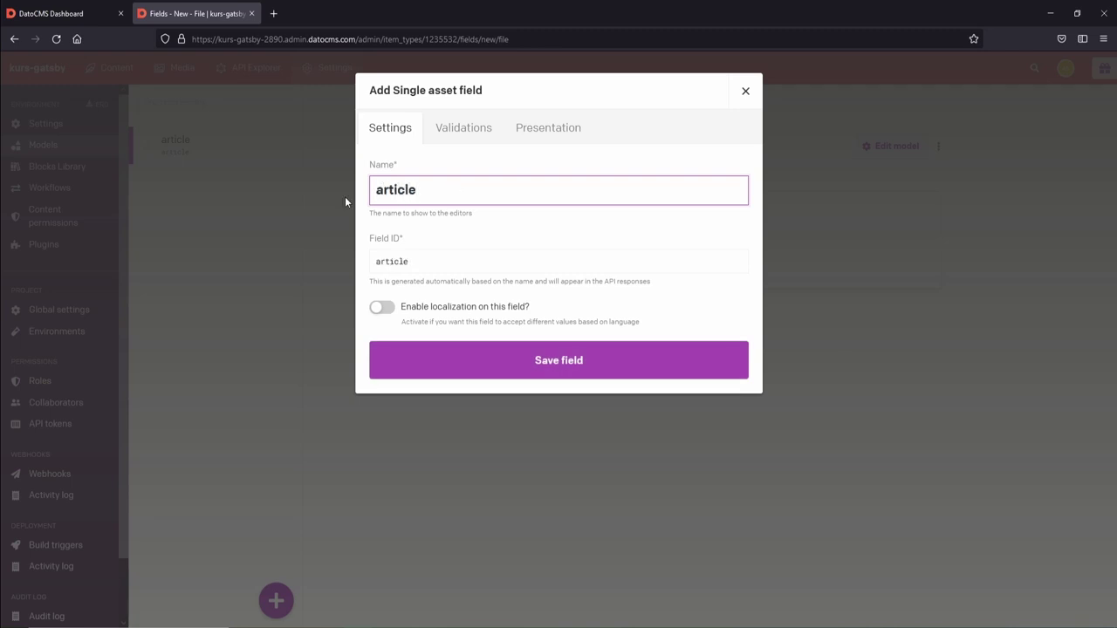
{"action": "left_click", "coordinate": [450, 128]}
{"action": "left_click", "coordinate": [373, 165]}
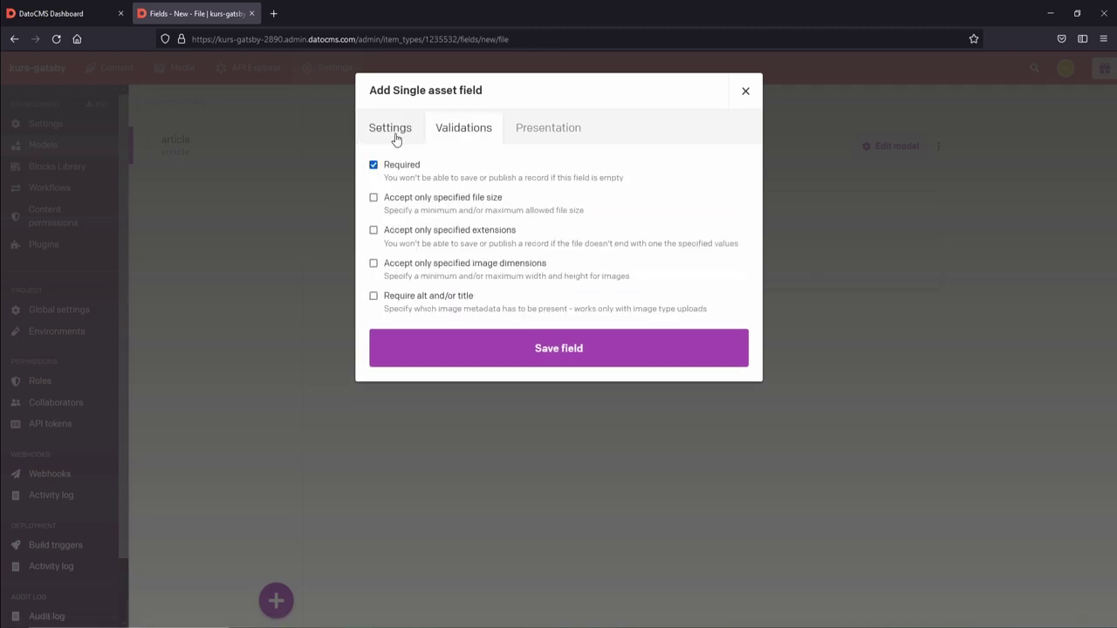
{"action": "left_click", "coordinate": [474, 341]}
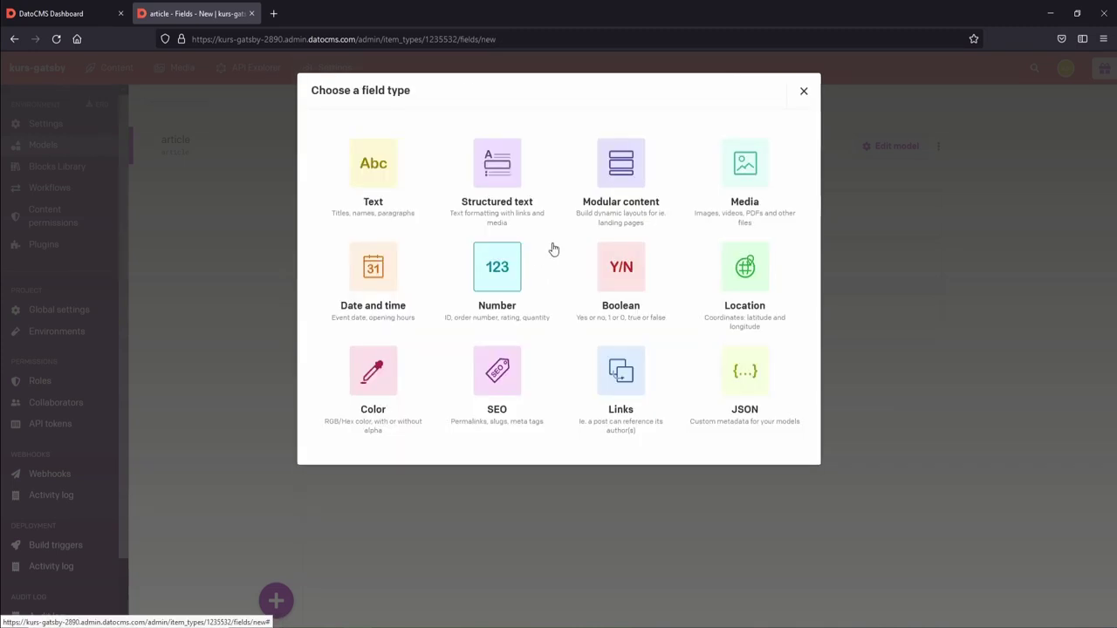
Add a required date field named creation-date, without time, to the article model and save it.
{"action": "left_click", "coordinate": [373, 267]}
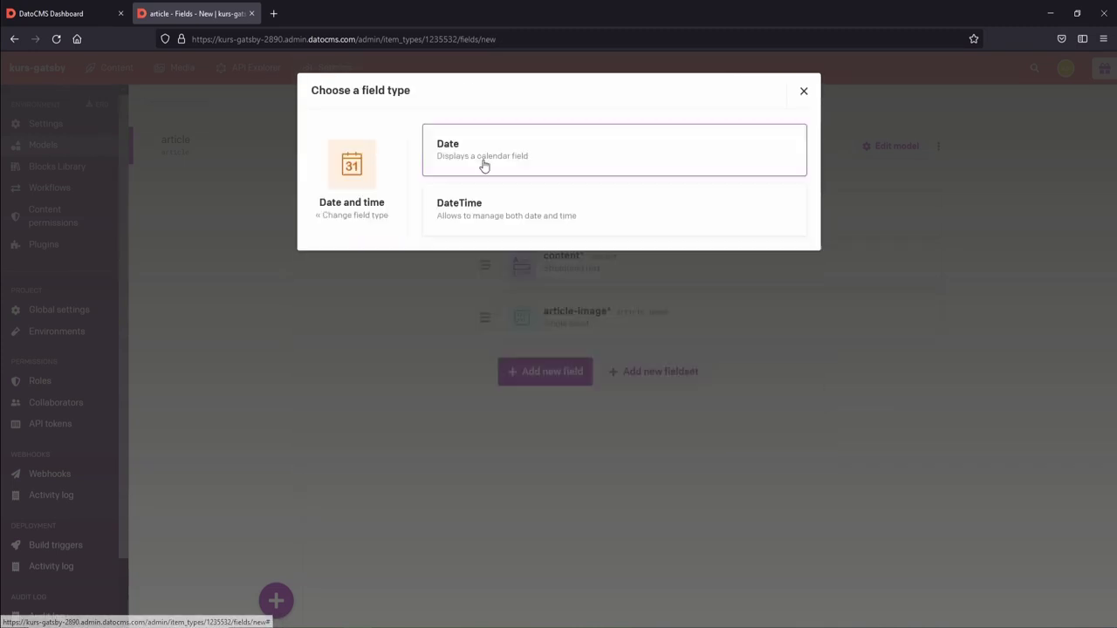
{"action": "left_click", "coordinate": [499, 159]}
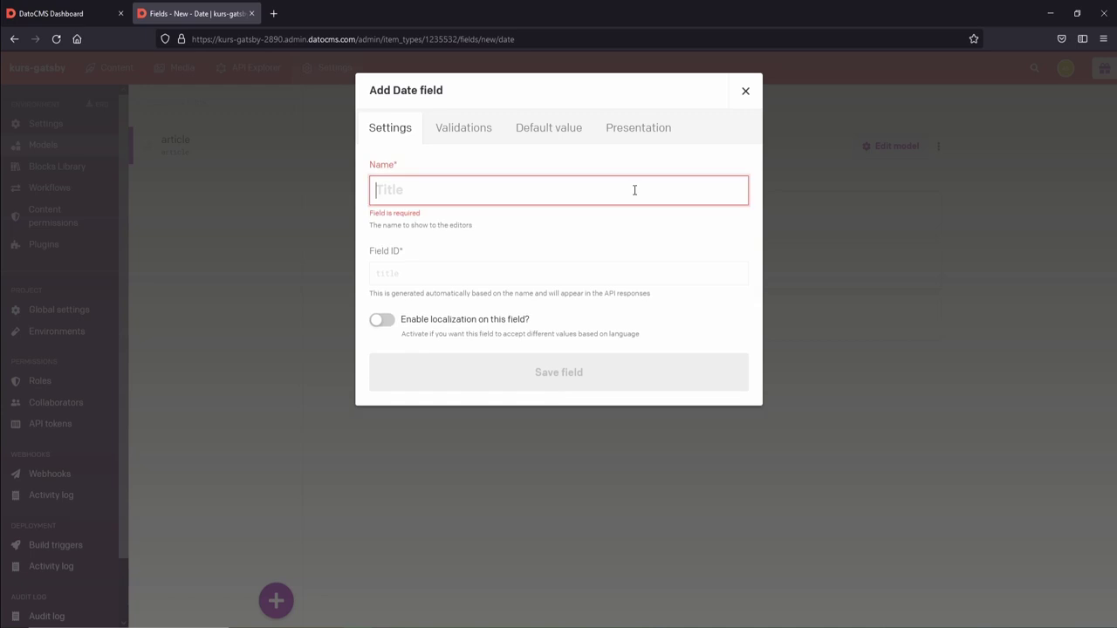
{"action": "type", "text": "creation-date"}
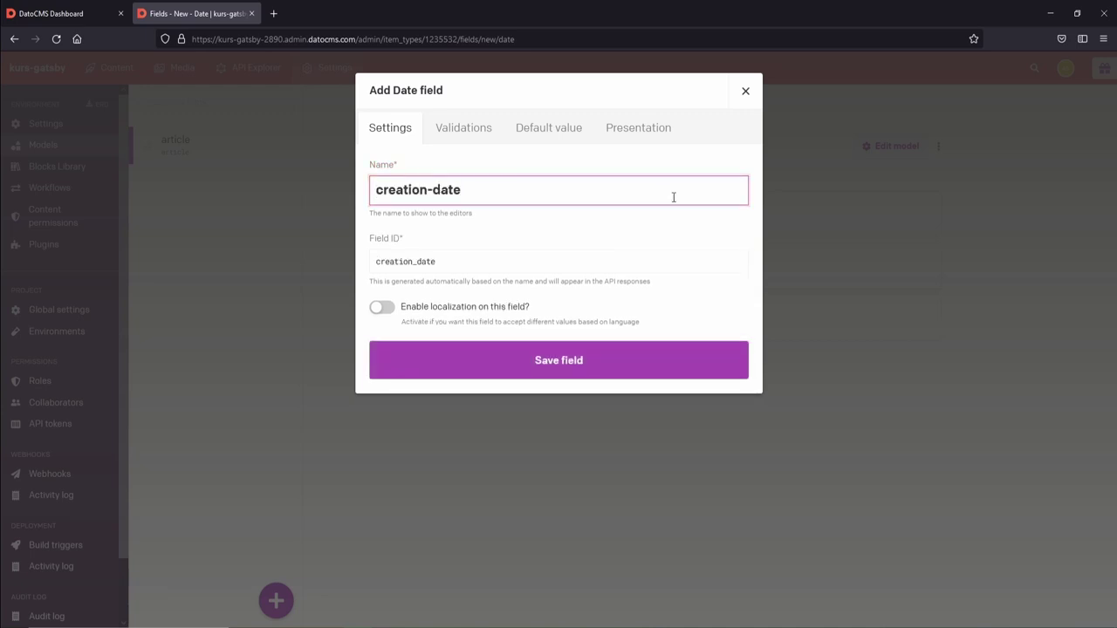
{"action": "left_click", "coordinate": [461, 129]}
{"action": "left_click", "coordinate": [373, 164]}
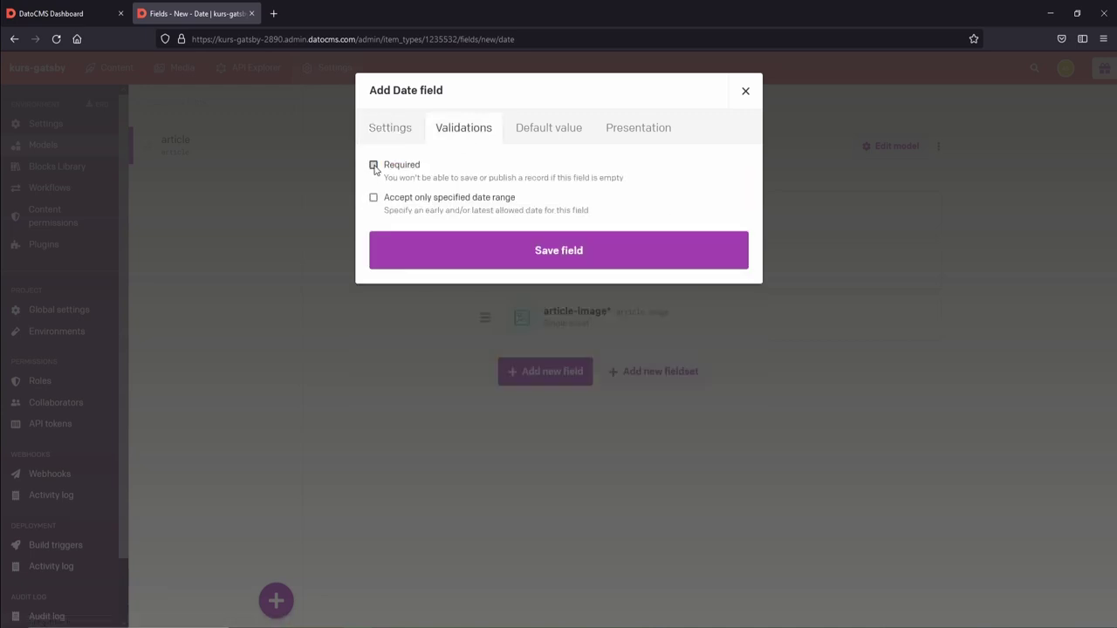
{"action": "left_click", "coordinate": [442, 245]}
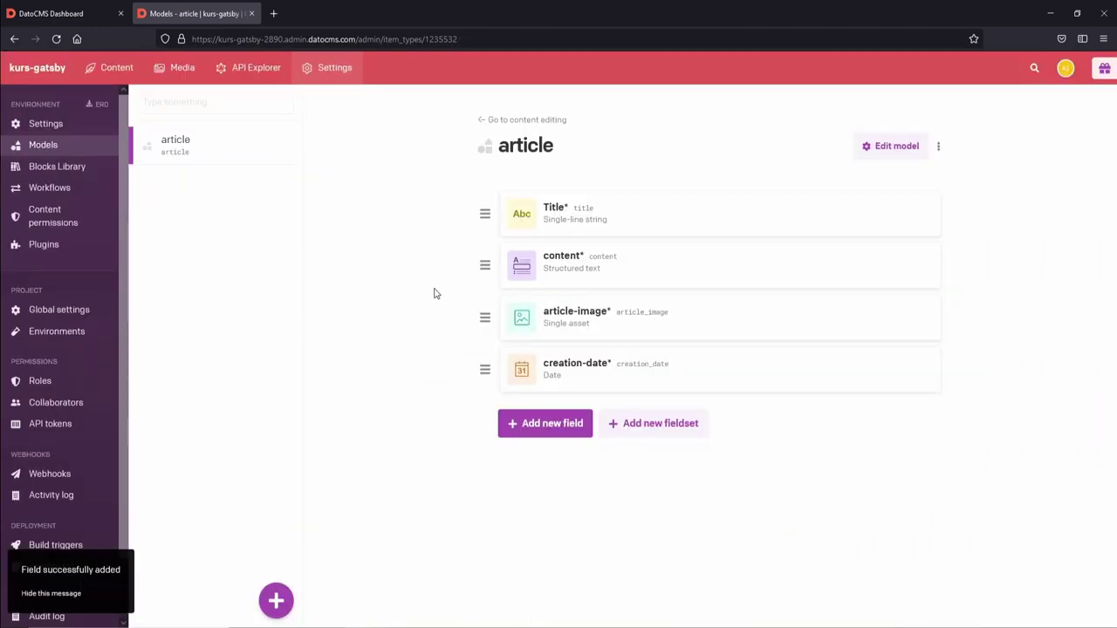
{"action": "left_click", "coordinate": [528, 423]}
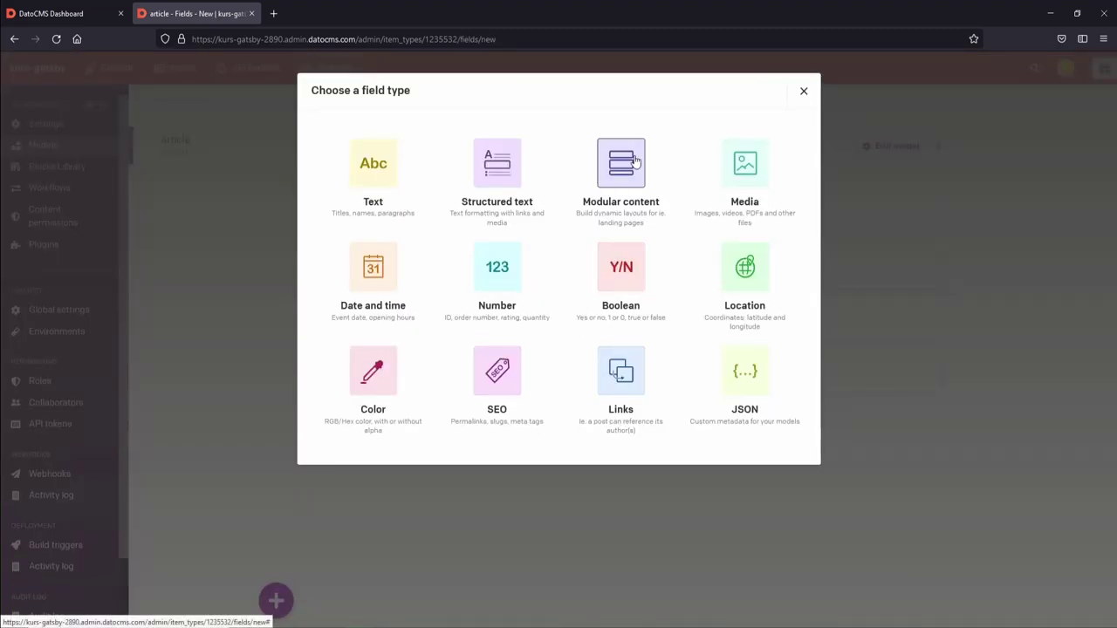
{"action": "key", "text": "Escape"}
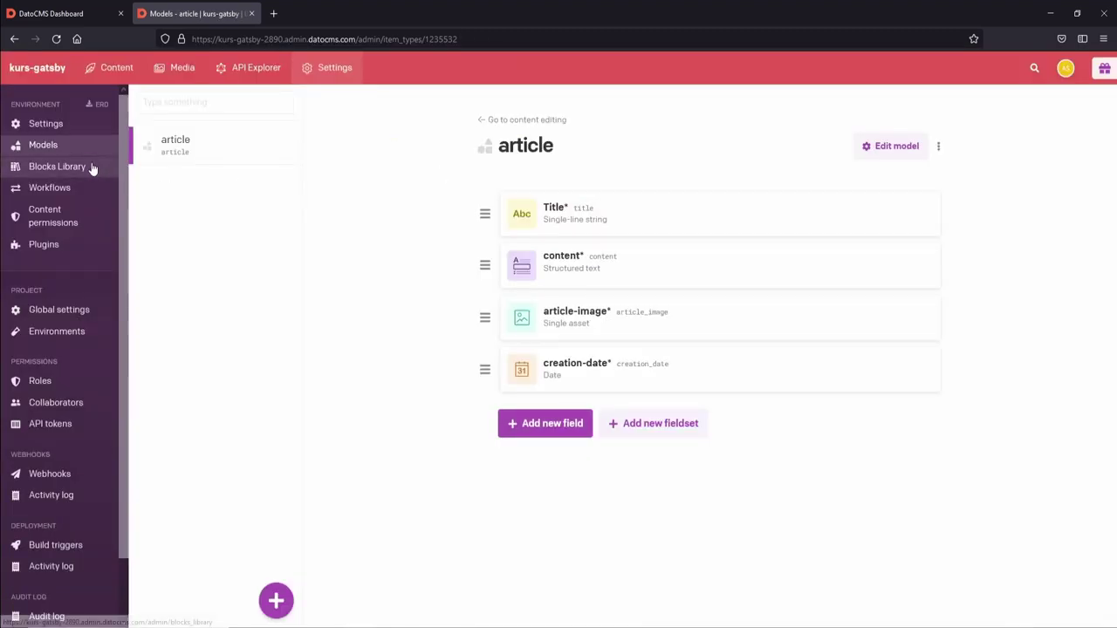
{"action": "left_click", "coordinate": [526, 431]}
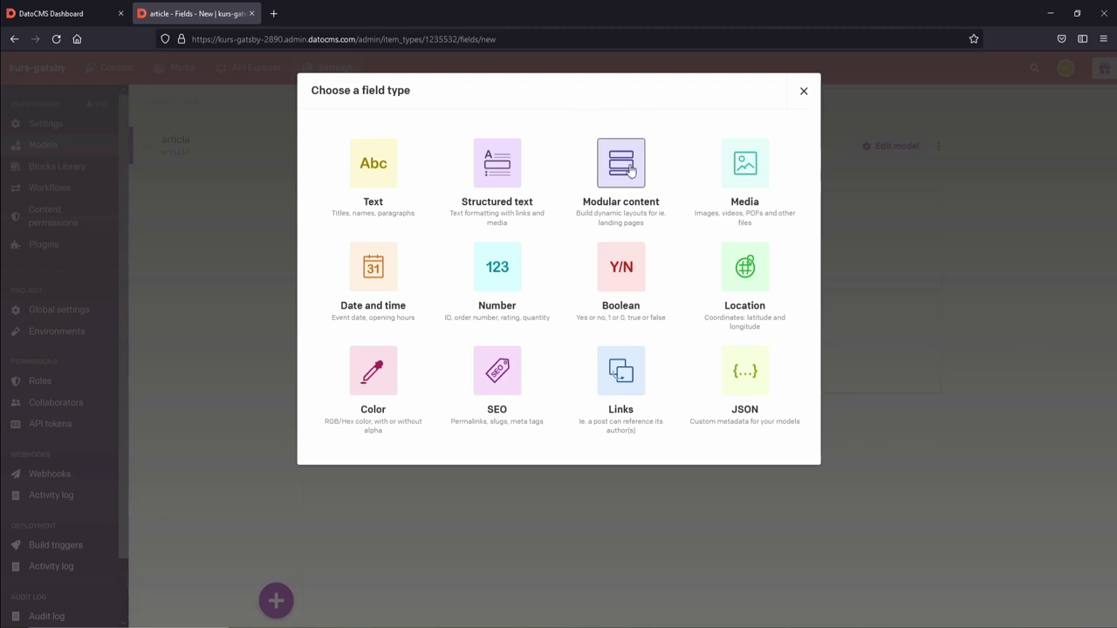
{"action": "left_click", "coordinate": [802, 91]}
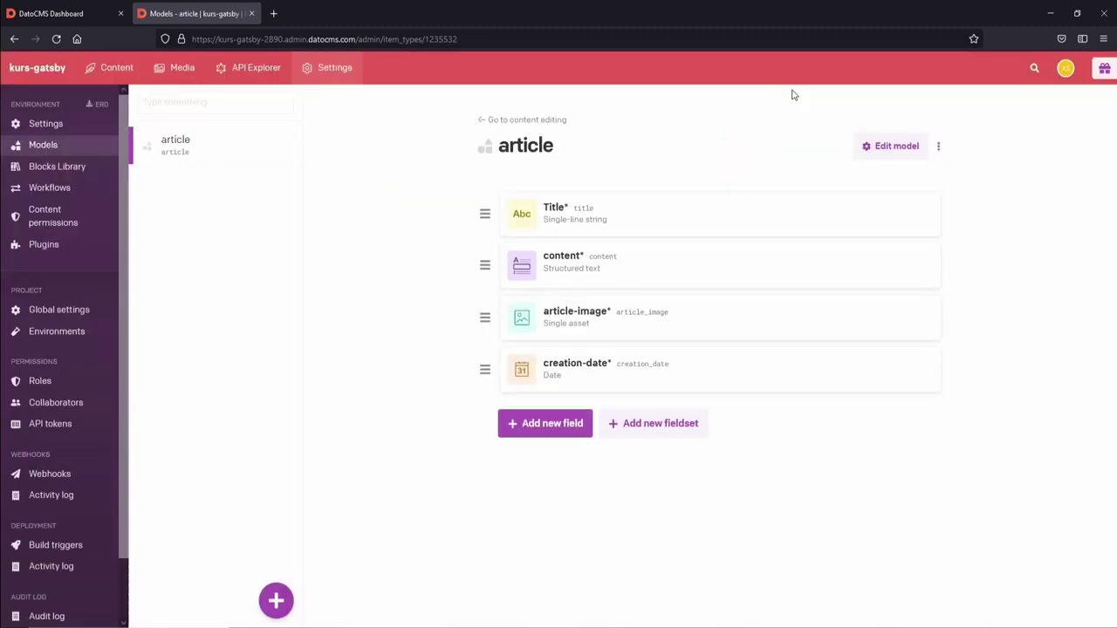
Create a block named article-blok in the project's blocks library and save it.
{"action": "left_click", "coordinate": [63, 174]}
{"action": "left_click", "coordinate": [276, 600]}
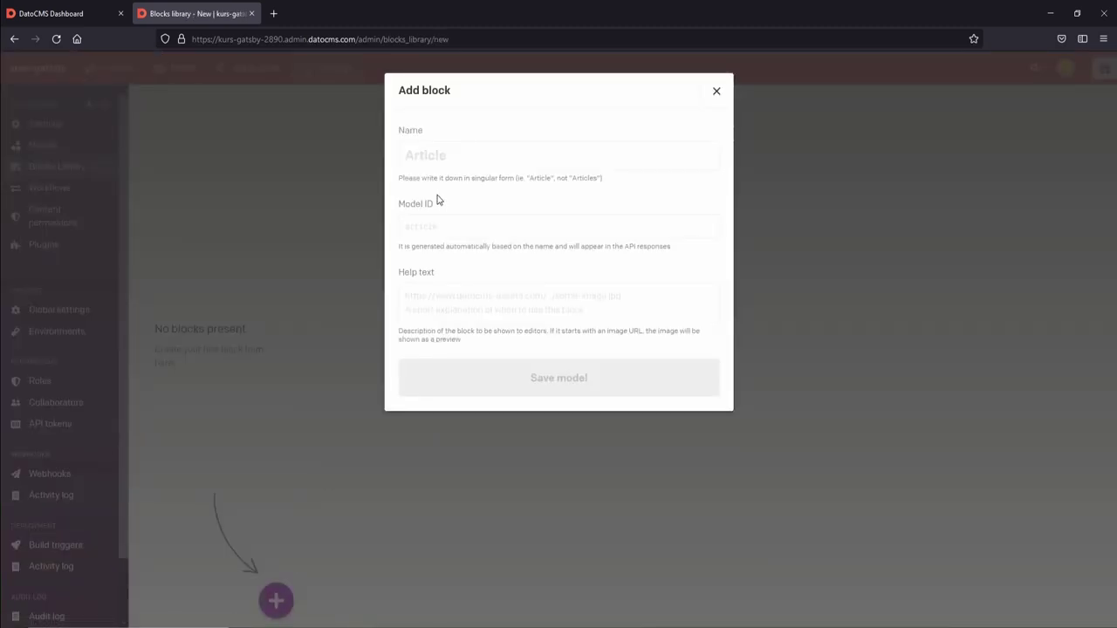
{"action": "left_click", "coordinate": [443, 155]}
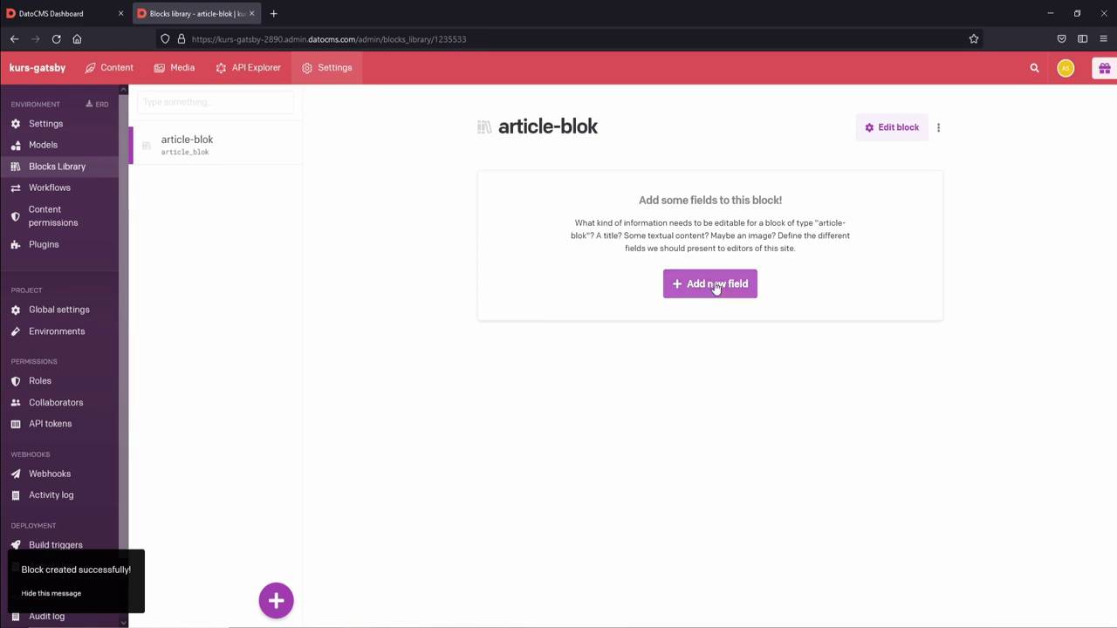
Add a required single-line string field named title to the article-blok block and save it.
{"action": "left_click", "coordinate": [715, 285]}
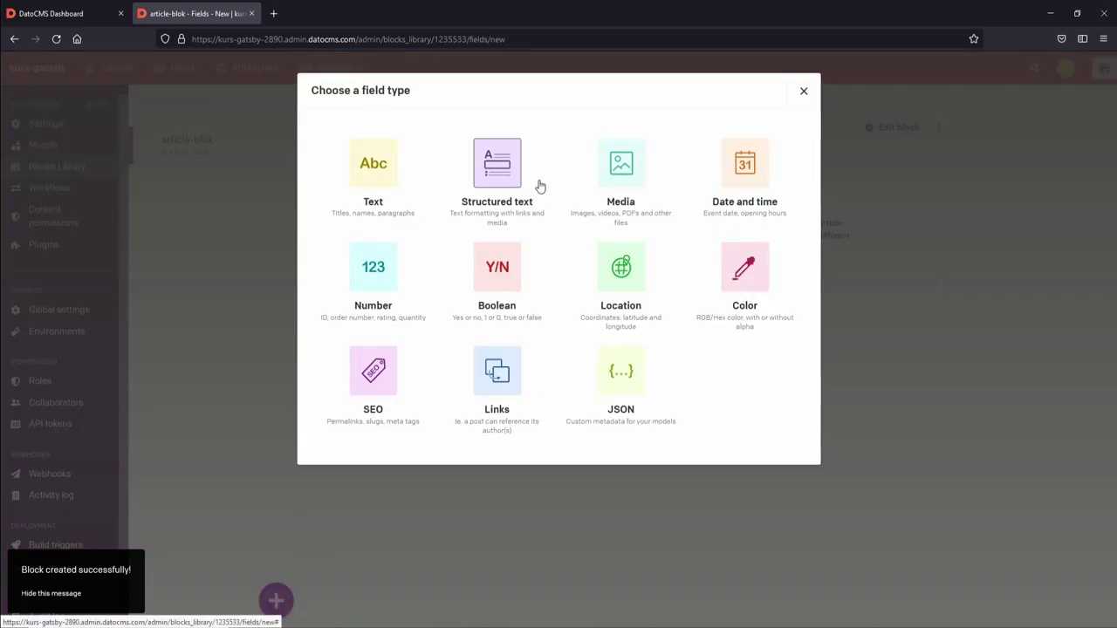
{"action": "left_click", "coordinate": [373, 165]}
{"action": "left_click", "coordinate": [473, 170]}
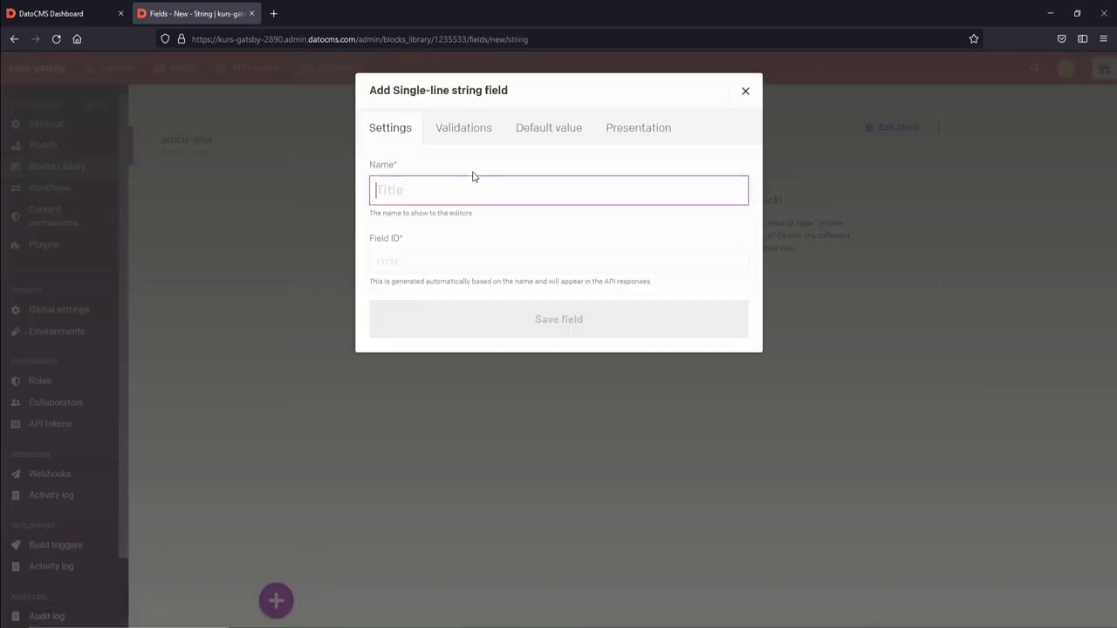
{"action": "type", "text": "title"}
{"action": "key", "text": "Return"}
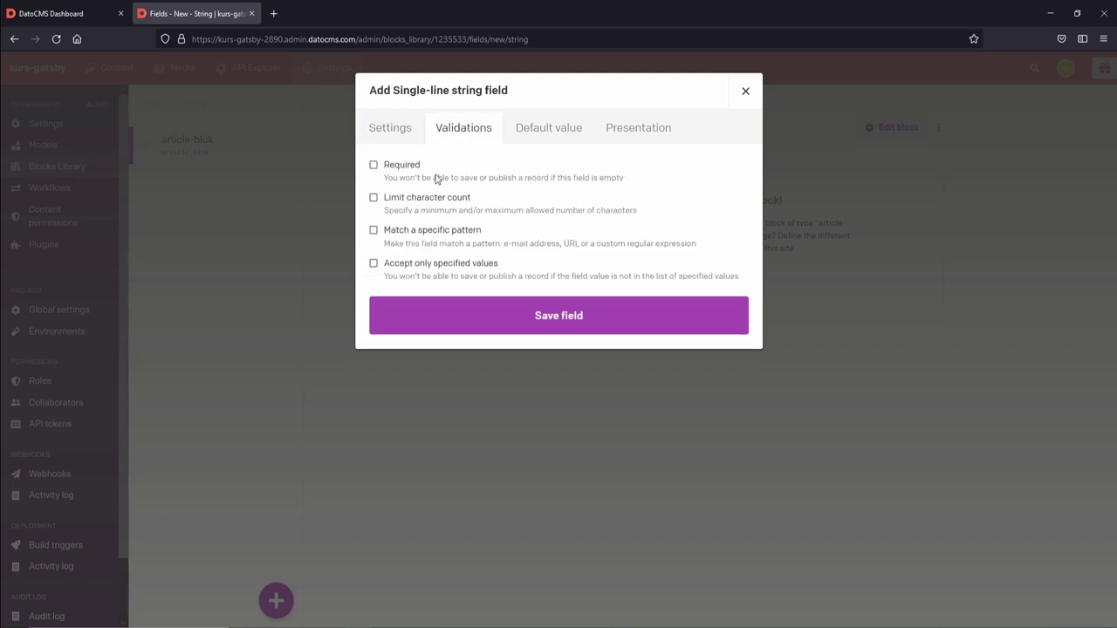
Add a modular content field named "modular content" to the article model and save it.
{"action": "left_click", "coordinate": [43, 146]}
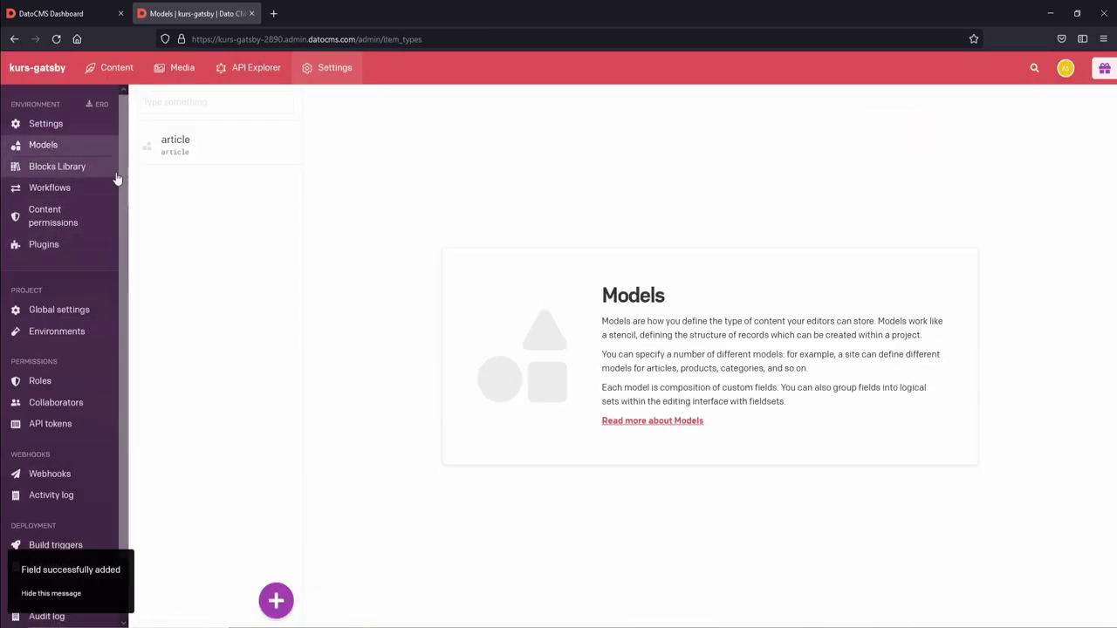
{"action": "left_click", "coordinate": [201, 156]}
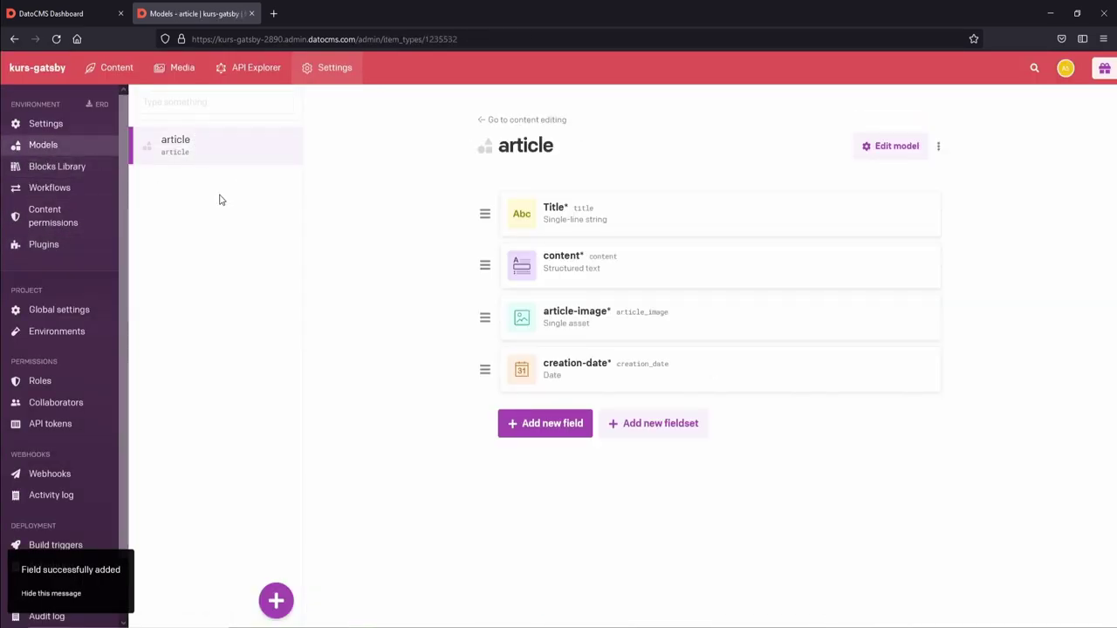
{"action": "left_click", "coordinate": [567, 426]}
{"action": "left_click", "coordinate": [624, 169]}
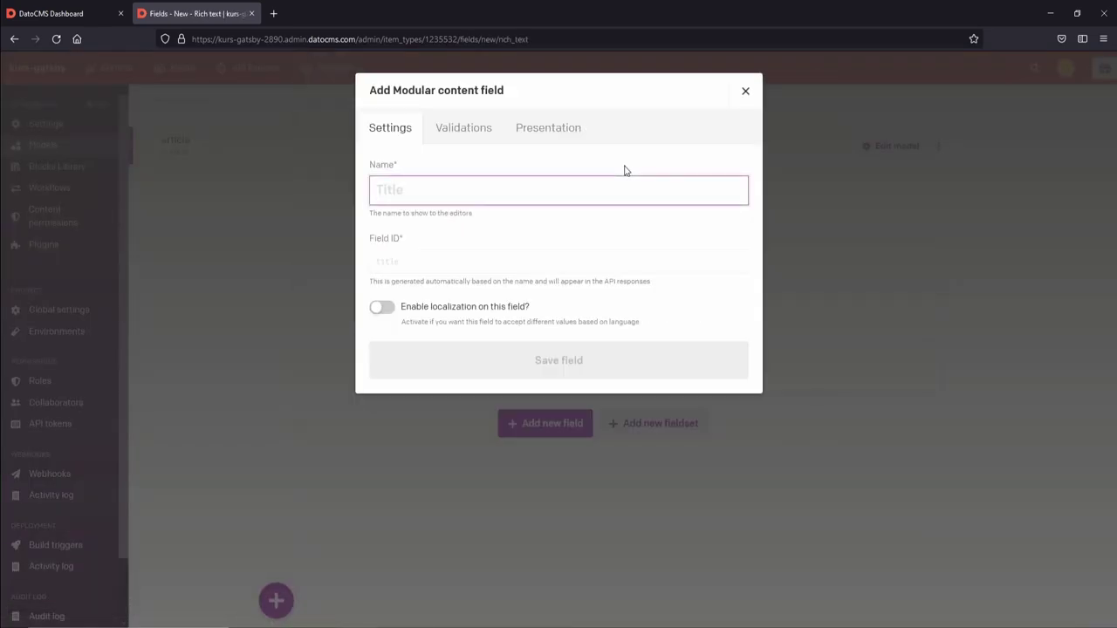
{"action": "type", "text": "mopd"}
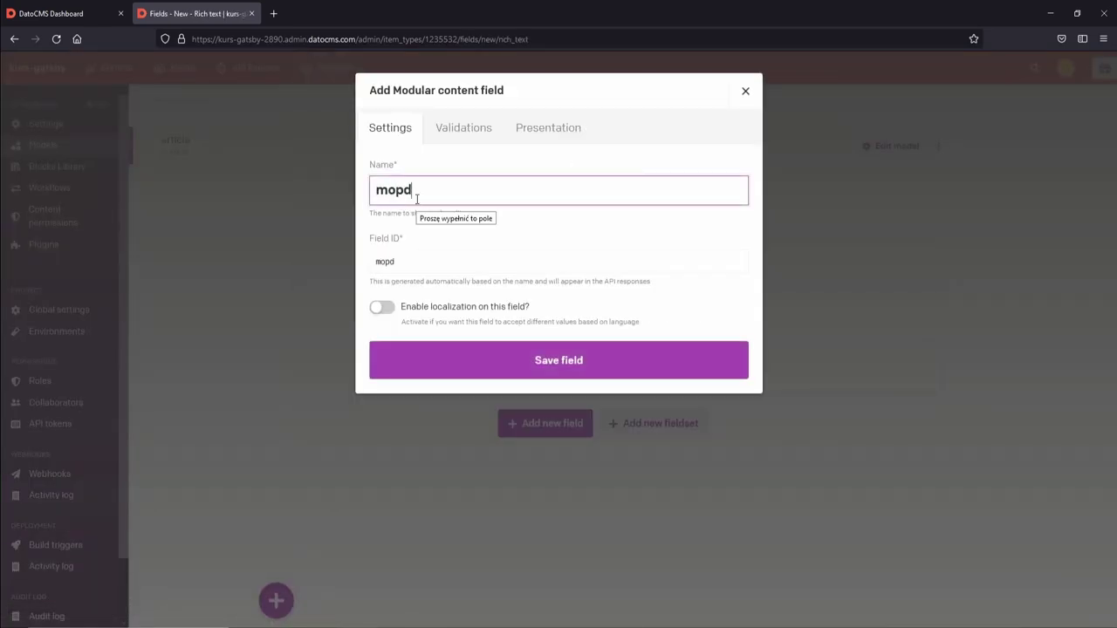
{"action": "key", "text": "BackSpace"}
{"action": "key", "text": "BackSpace"}
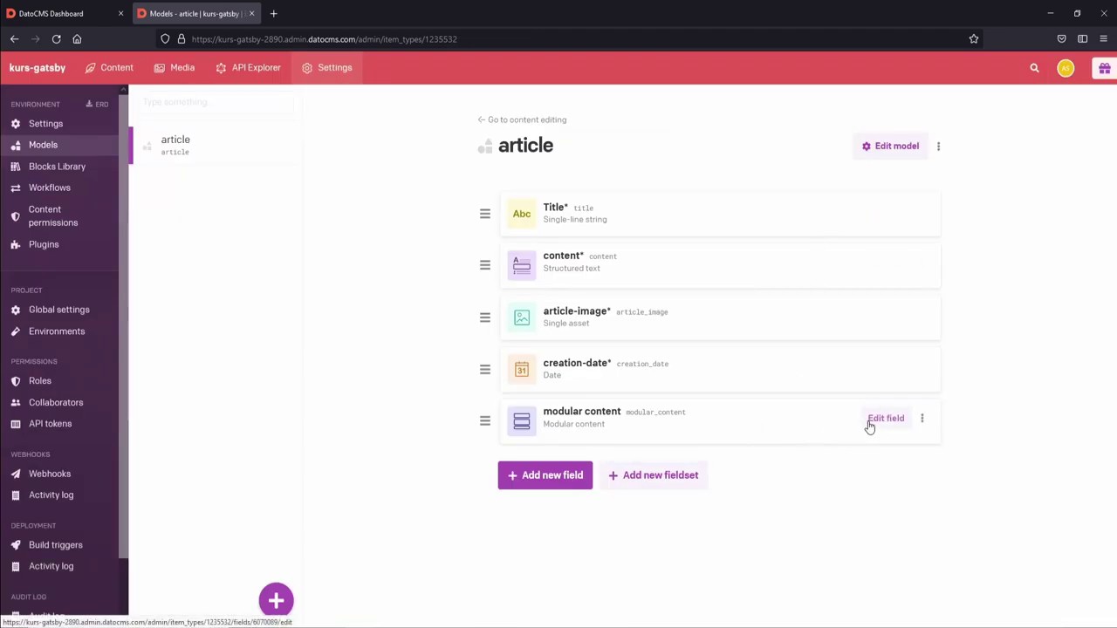
Allow article-blok as a block in the modular content field's validations and save the field.
{"action": "left_click", "coordinate": [869, 426]}
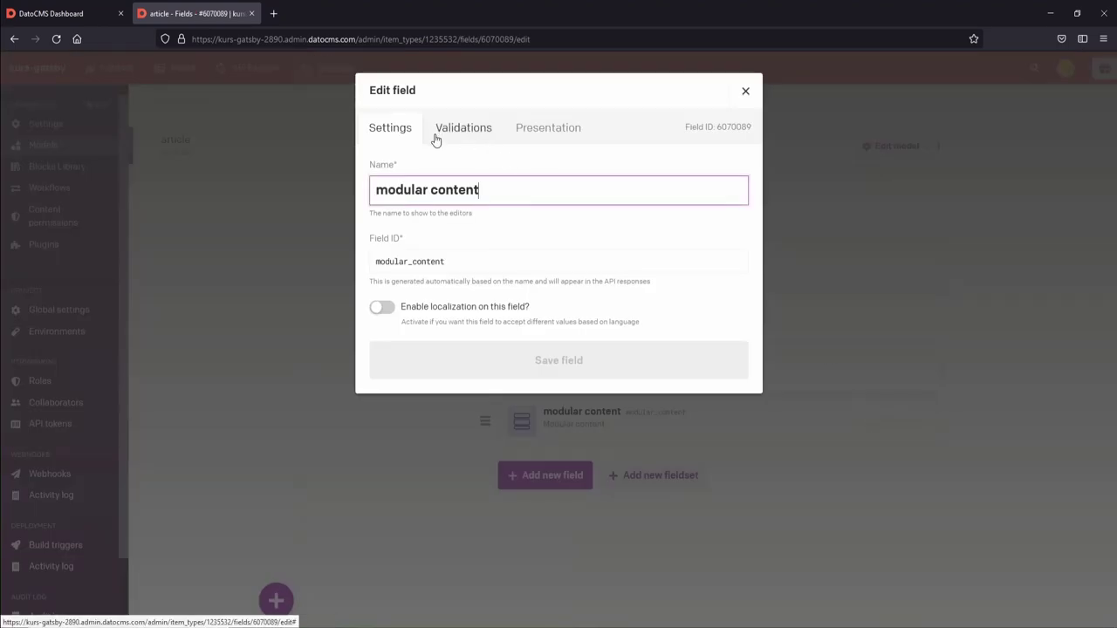
{"action": "left_click", "coordinate": [448, 131]}
{"action": "left_click", "coordinate": [417, 234]}
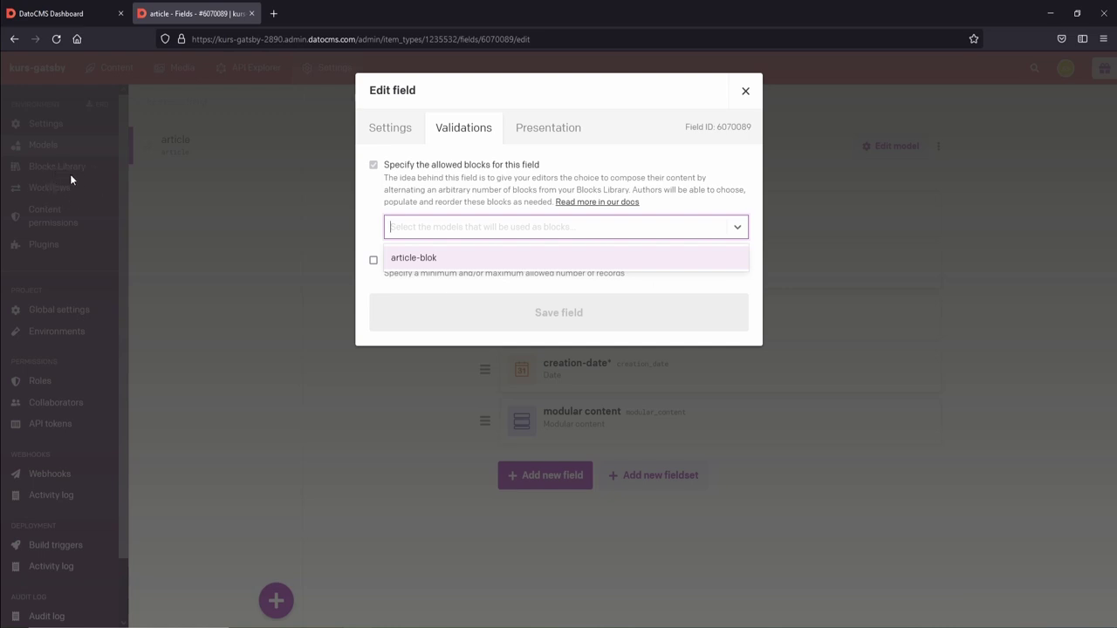
{"action": "left_click", "coordinate": [469, 257]}
{"action": "left_click", "coordinate": [529, 314]}
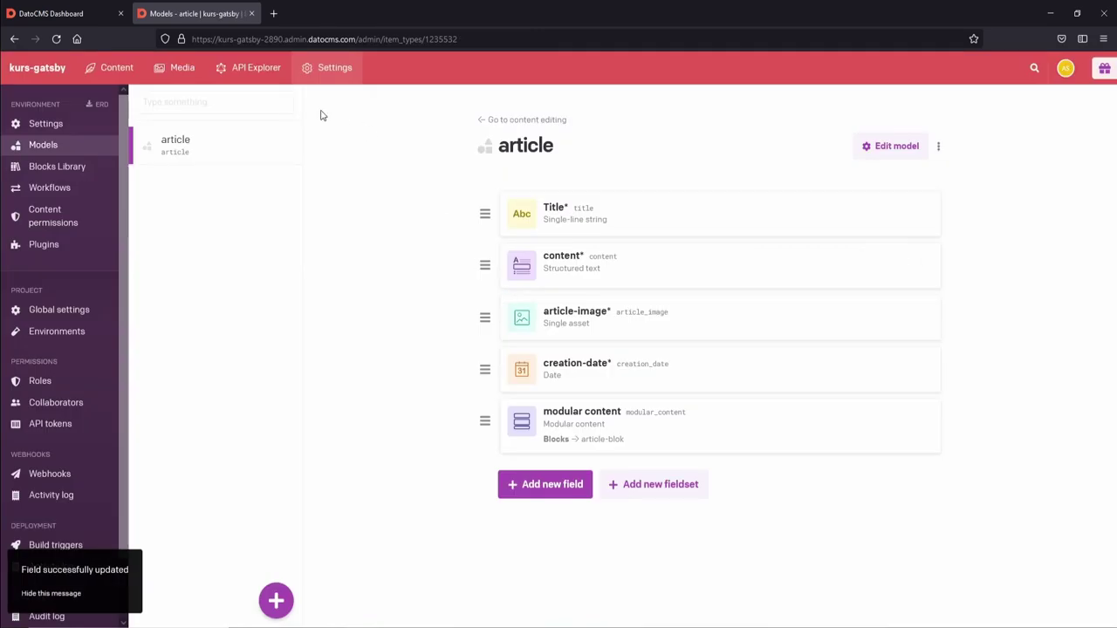
Start a new article record and give it the title "Pierwszy artykuł".
{"action": "left_click", "coordinate": [112, 67]}
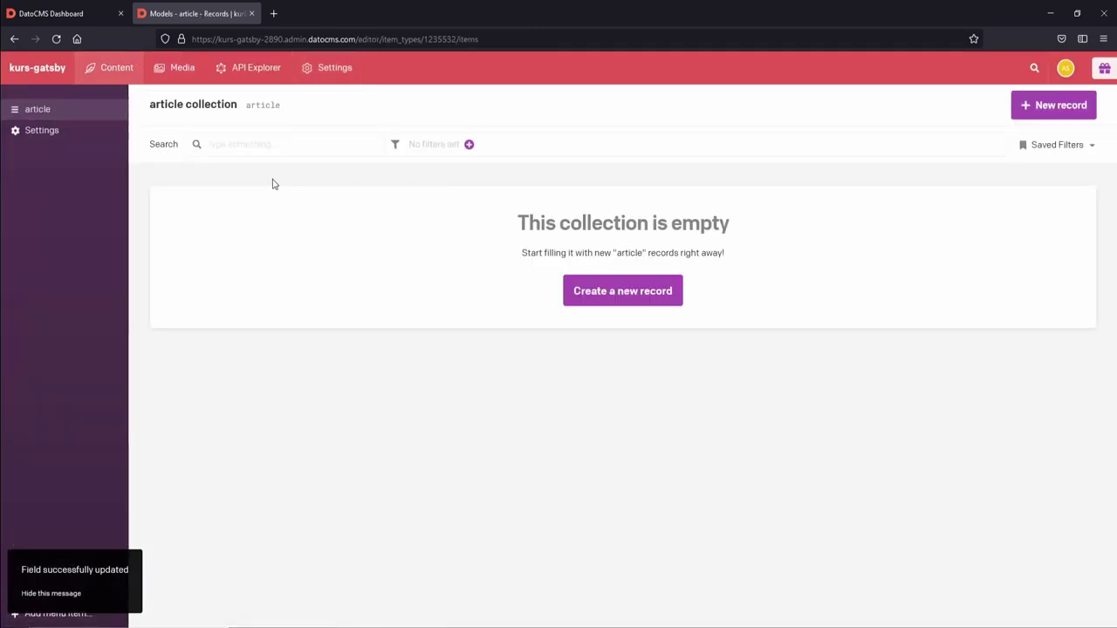
{"action": "left_click", "coordinate": [559, 291]}
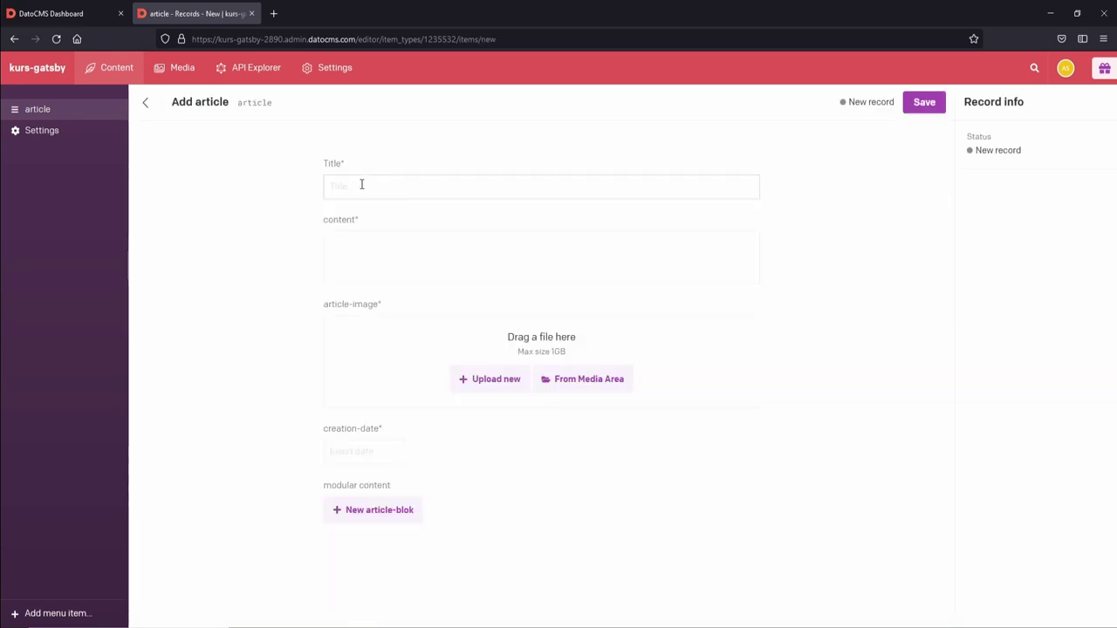
{"action": "left_click", "coordinate": [369, 185]}
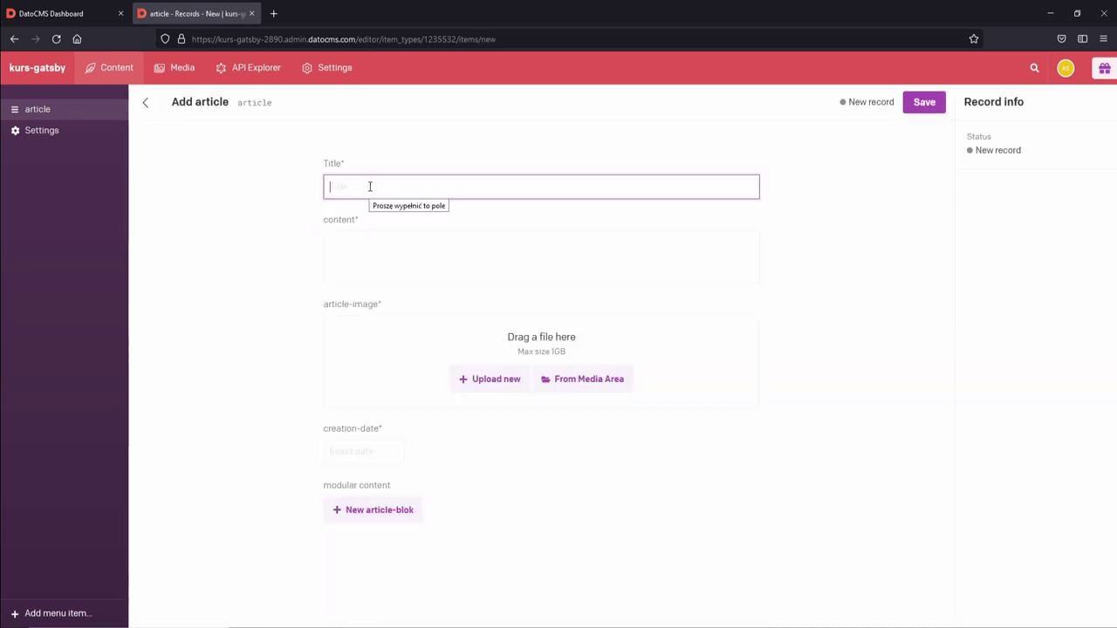
{"action": "type", "text": "Pierwszy artykuł"}
Copy the first "Where does it come from?" paragraph from lipsum.com in a new browser tab into the record's content field.
{"action": "left_click", "coordinate": [421, 247]}
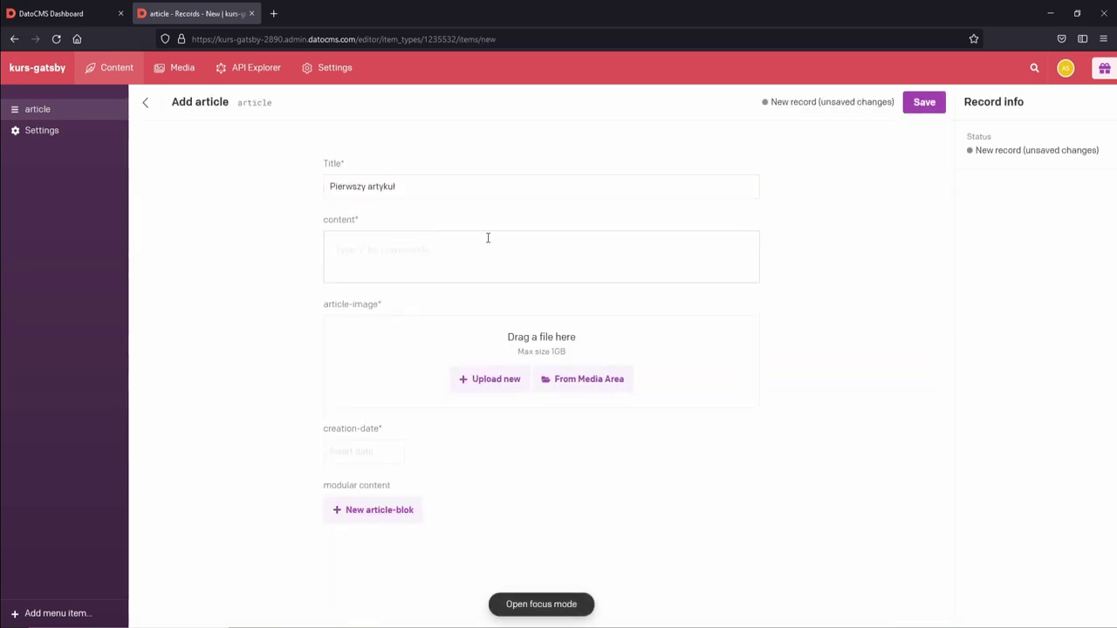
{"action": "left_click", "coordinate": [273, 13]}
{"action": "type", "text": "localhost:8000/"}
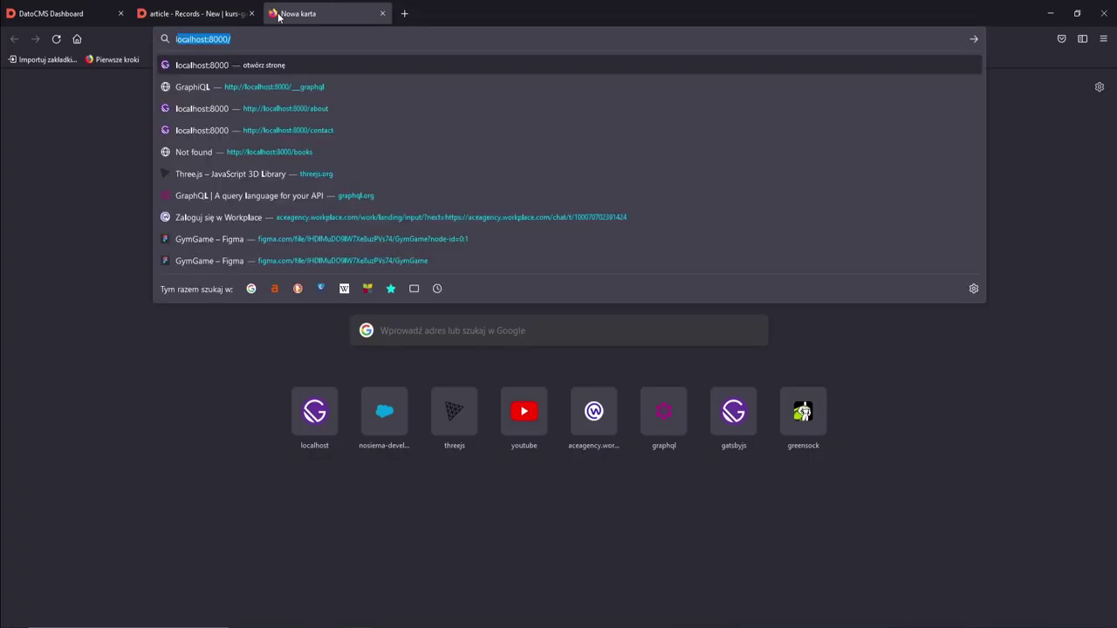
{"action": "left_click_drag", "start_coordinate": [521, 520], "coordinate": [292, 385]}
{"action": "key", "text": "ctrl+c"}
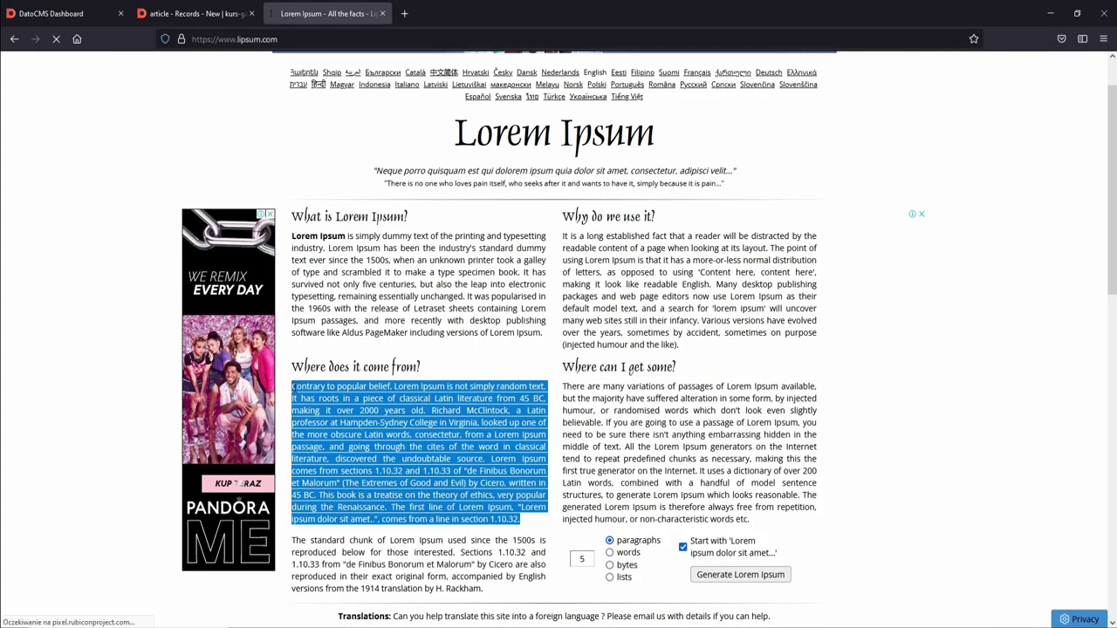
{"action": "key", "text": "ctrl+Page_Up"}
{"action": "key", "text": "ctrl+Page_Up"}
{"action": "key", "text": "ctrl+Page_Down"}
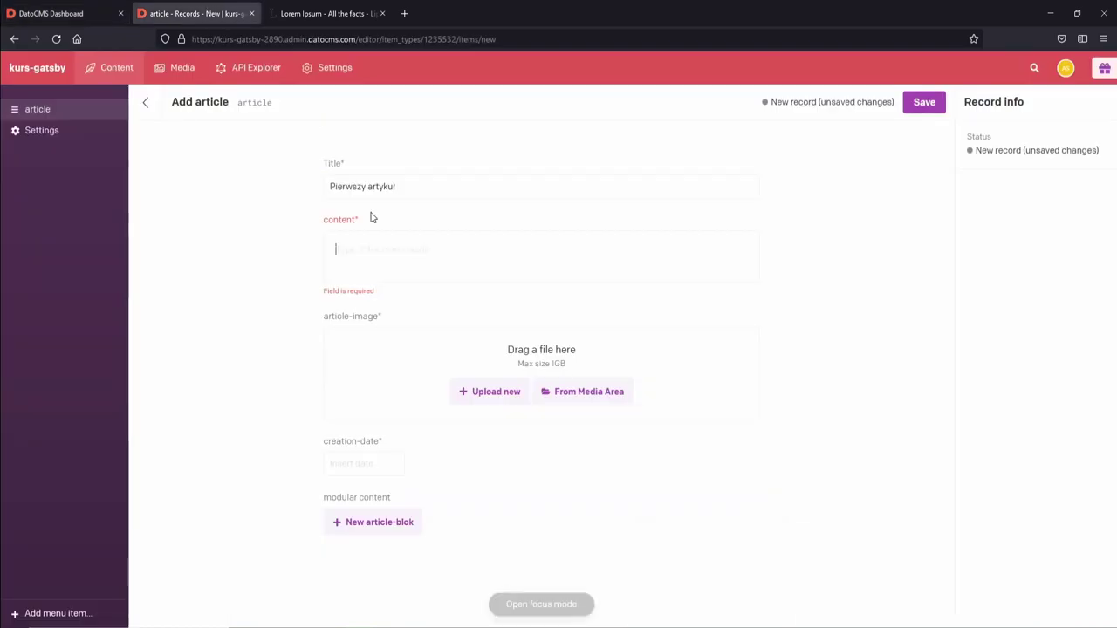
{"action": "key", "text": "ctrl+v"}
Upload the open-book landscape photo as the record's article-image and set its creation-date to 02/10/2021.
{"action": "scroll", "coordinate": [511, 390], "scroll_direction": "down", "scroll_amount": 1}
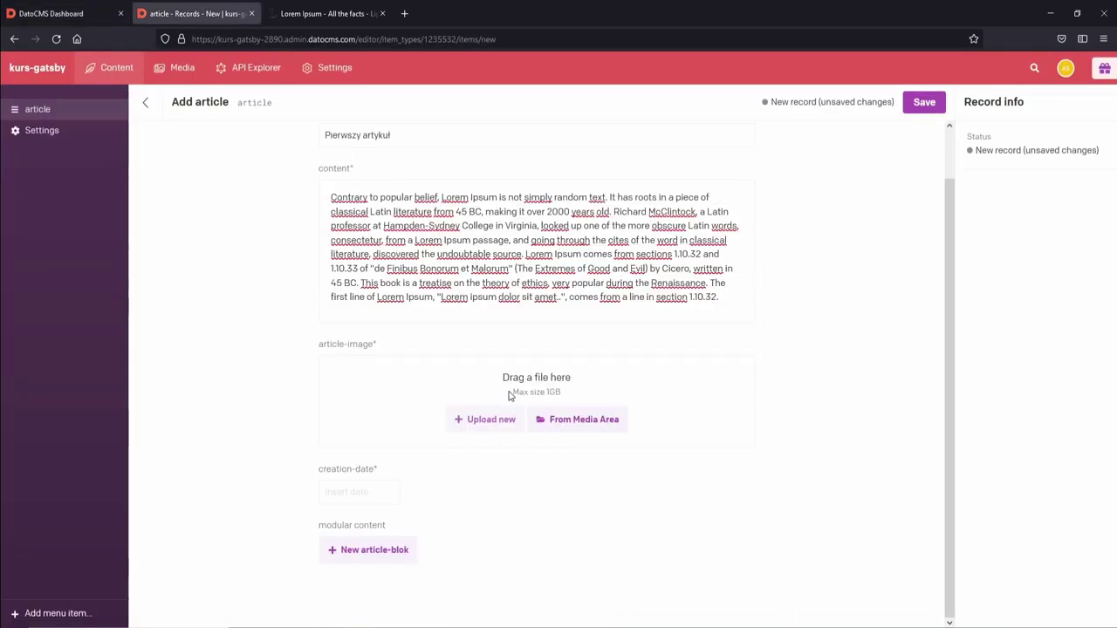
{"action": "left_click", "coordinate": [483, 417]}
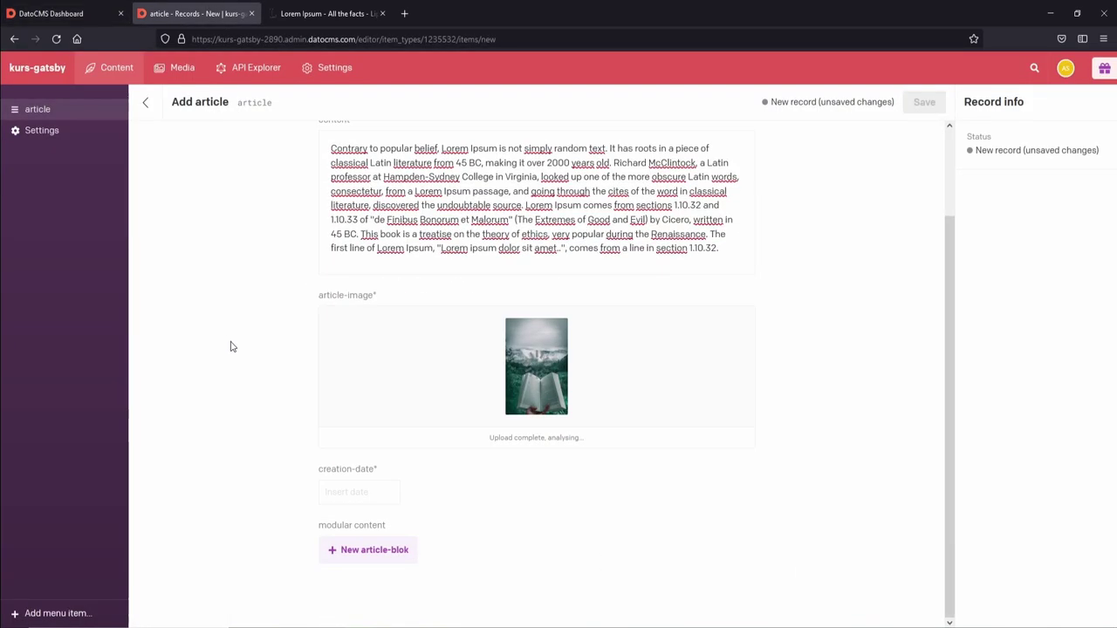
{"action": "left_click", "coordinate": [346, 501]}
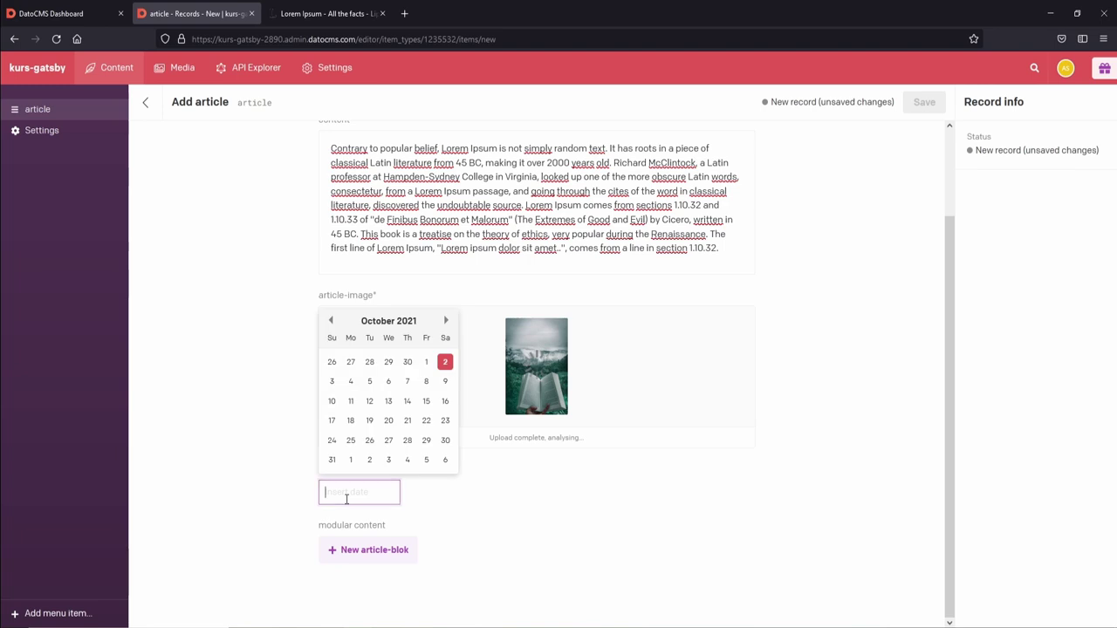
{"action": "left_click", "coordinate": [445, 362]}
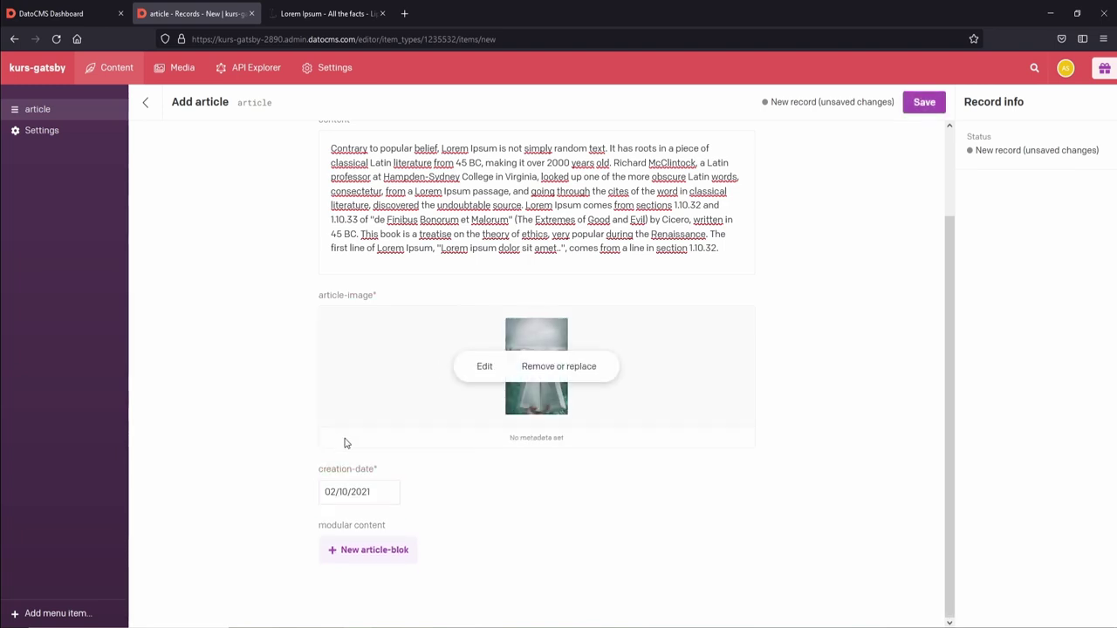
{"action": "mouse_move", "coordinate": [320, 525]}
{"action": "left_mouse_down"}
{"action": "mouse_move", "coordinate": [373, 525]}
{"action": "mouse_move", "coordinate": [309, 531]}
{"action": "left_mouse_up"}
{"action": "left_click", "coordinate": [295, 522]}
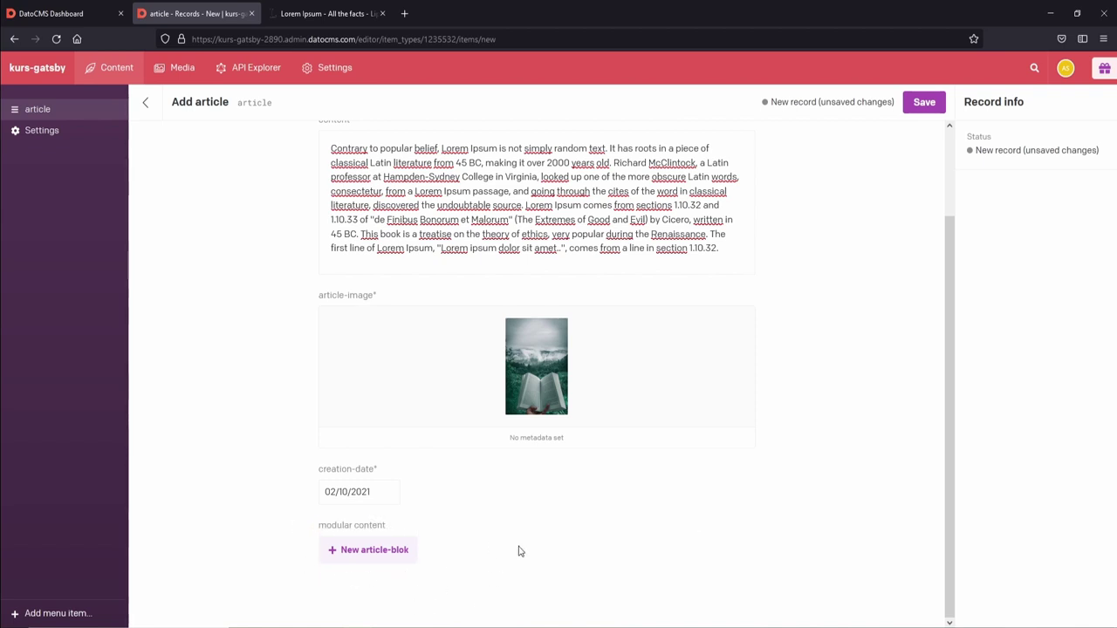
Try adding an article-blok with the title "dsadas" to the record's modular content and remove it again.
{"action": "left_click", "coordinate": [371, 557]}
{"action": "left_click", "coordinate": [356, 500]}
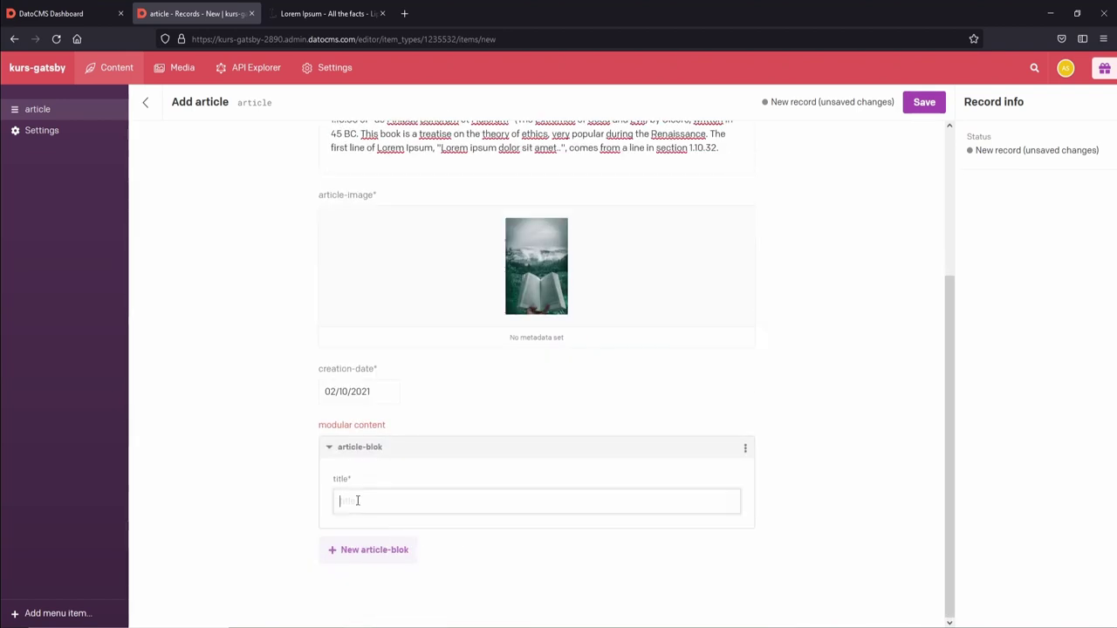
{"action": "type", "text": "dsadas"}
{"action": "left_click", "coordinate": [270, 549]}
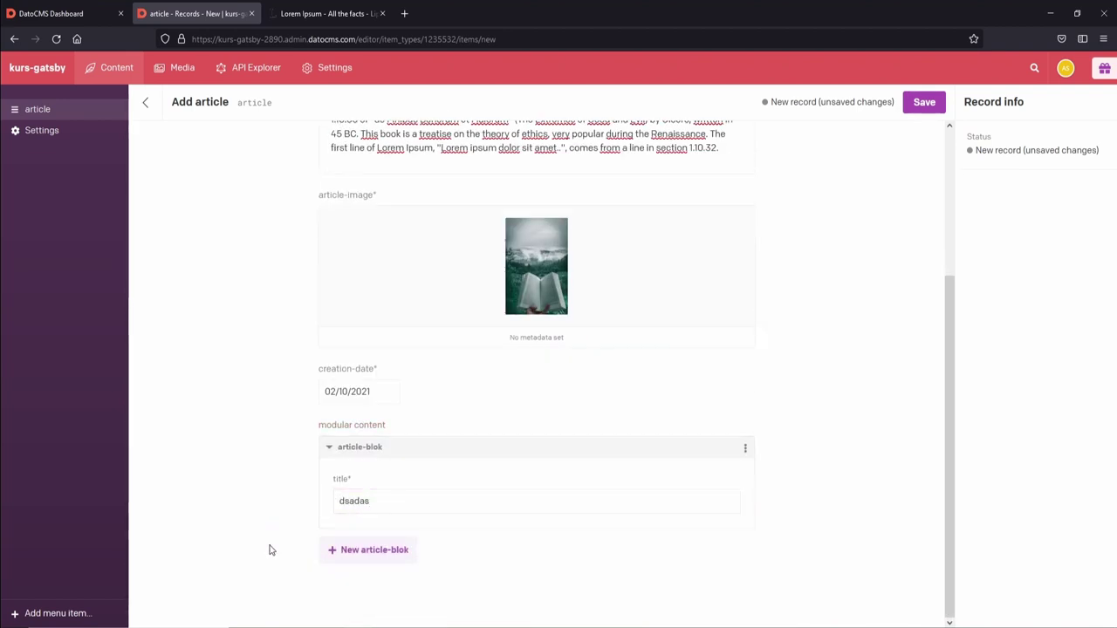
{"action": "left_click", "coordinate": [349, 550]}
{"action": "left_click", "coordinate": [347, 551]}
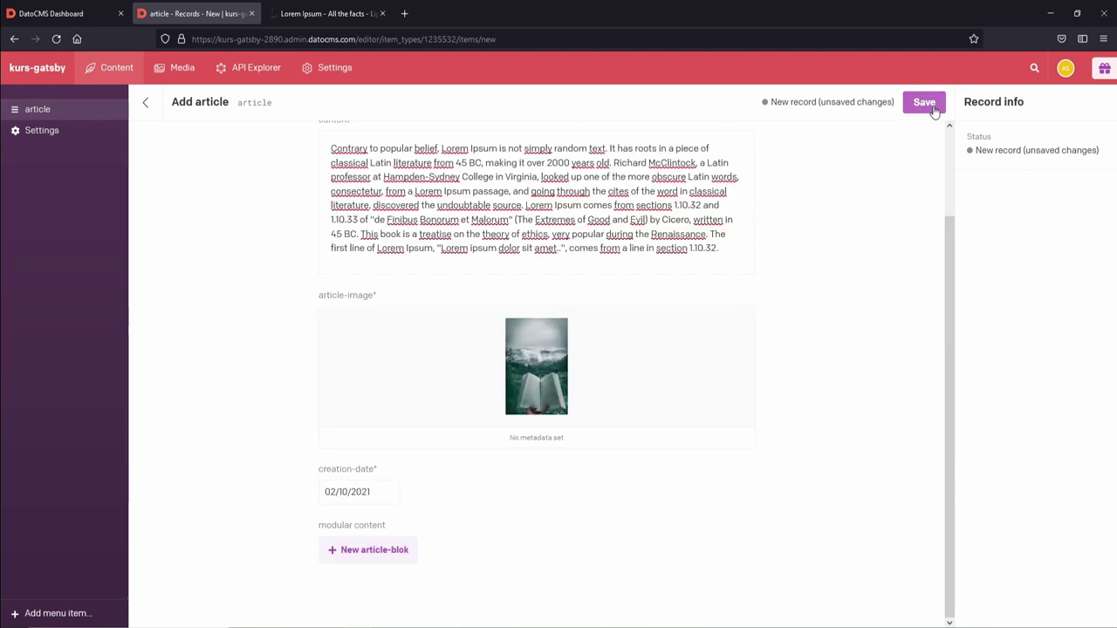
Save the new article record.
{"action": "key", "text": "ctrl+s"}
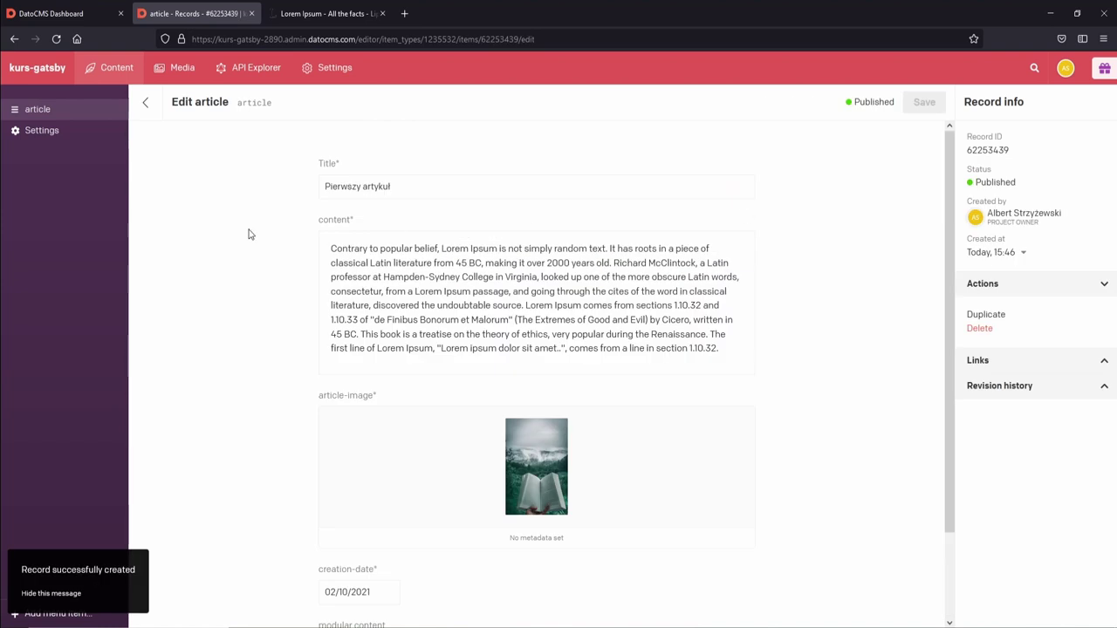
Delete the modular content field from the article model.
{"action": "left_click", "coordinate": [329, 74]}
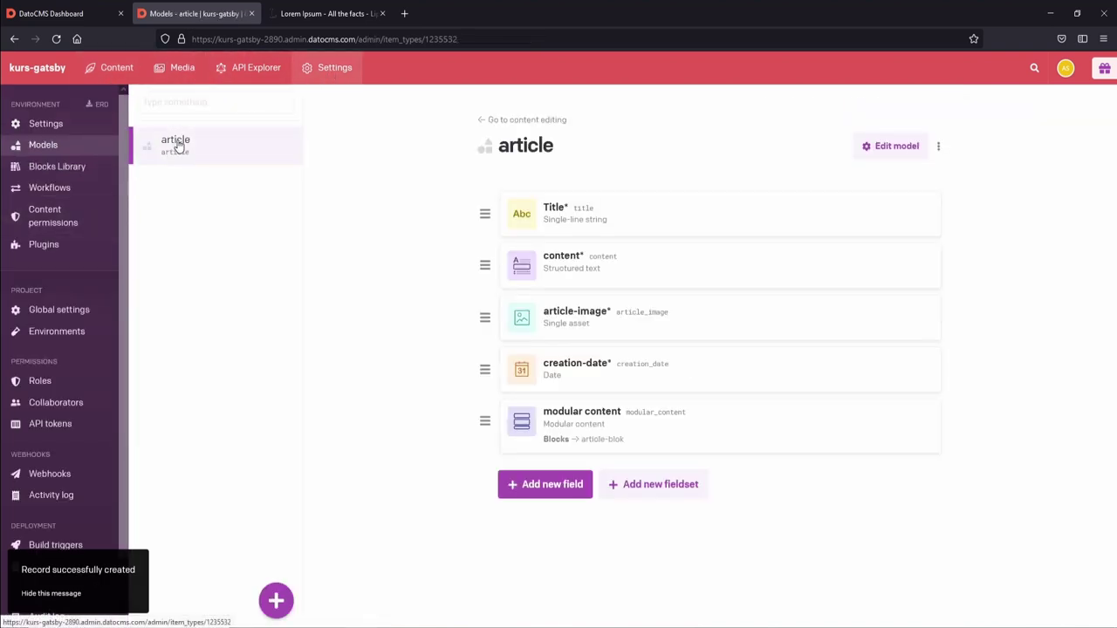
{"action": "mouse_move", "coordinate": [576, 428]}
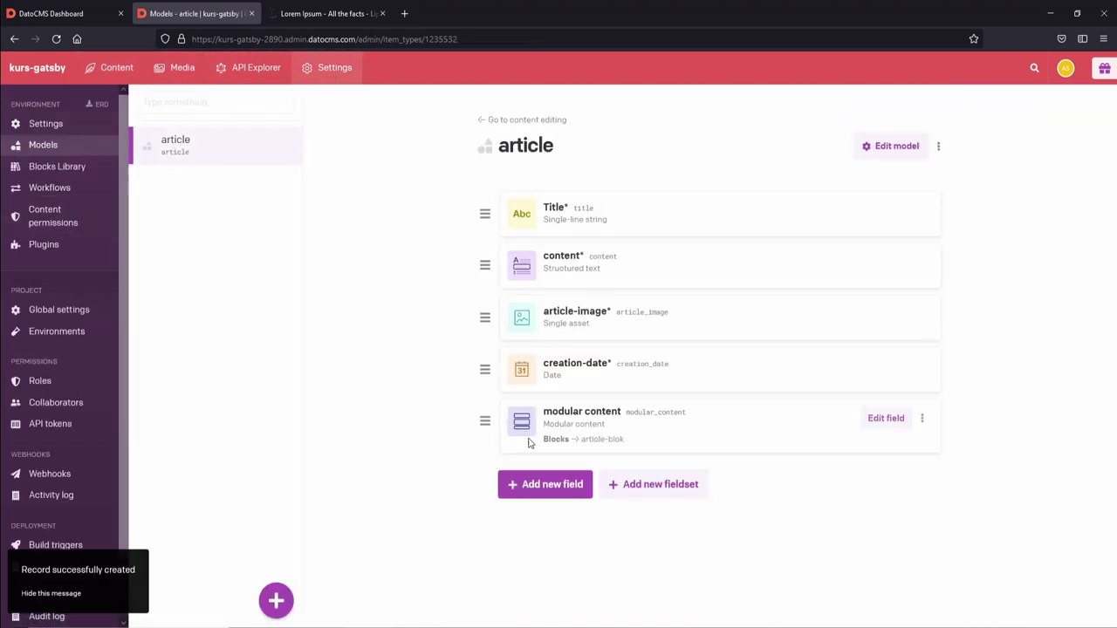
{"action": "left_click", "coordinate": [922, 419]}
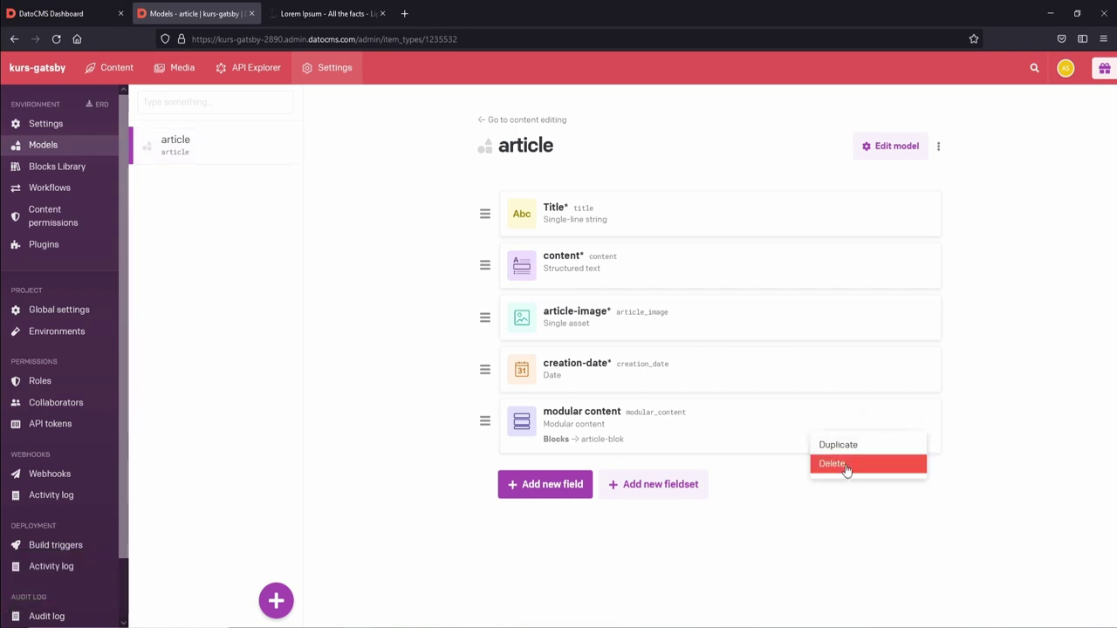
{"action": "left_click", "coordinate": [842, 464]}
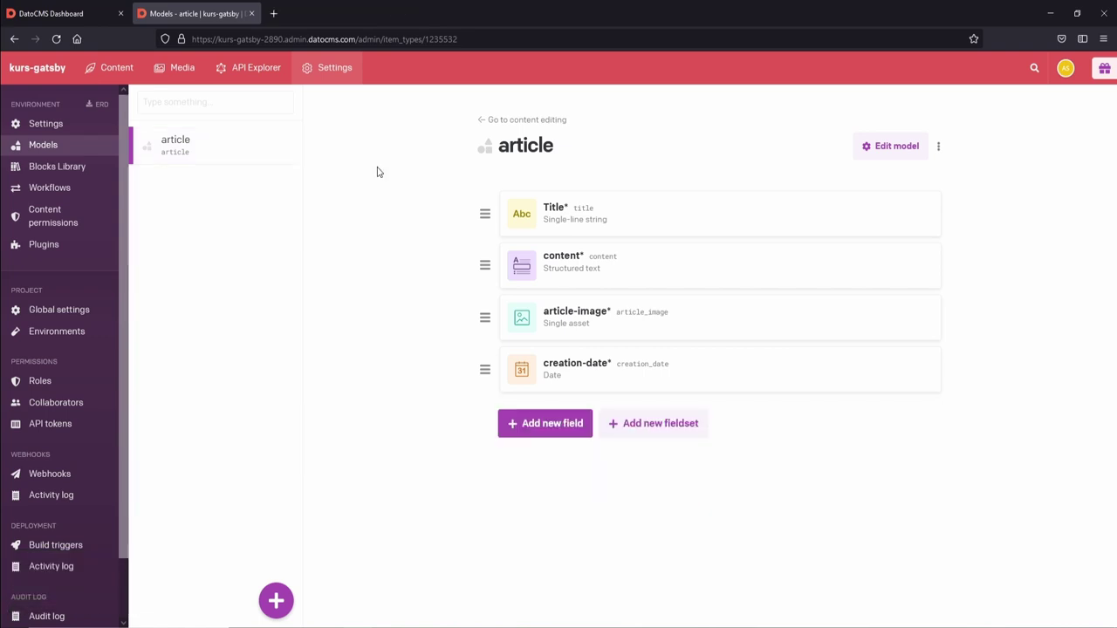